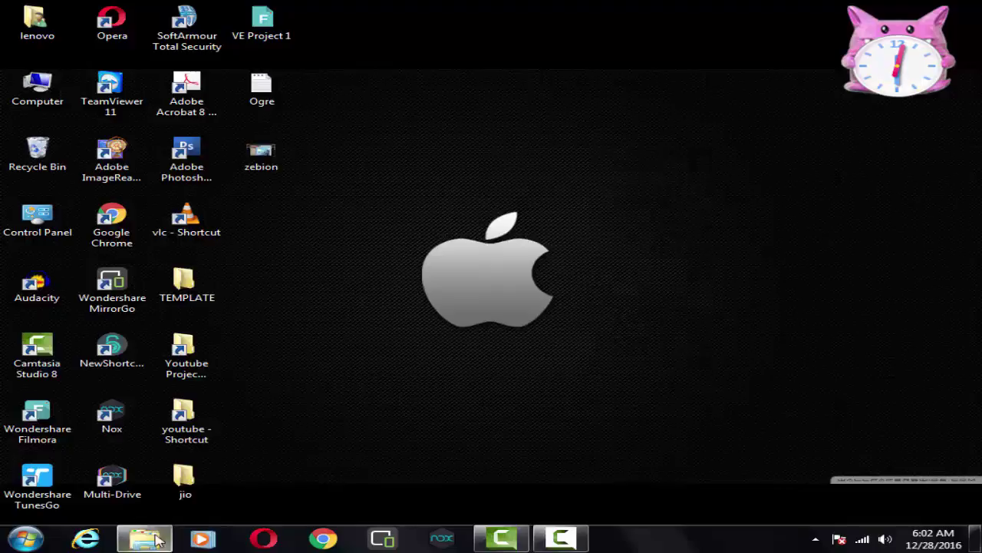
Open the dho9h photo from the Dhoom folder in E:\images.
{"action": "left_click", "coordinate": [144, 539]}
{"action": "double_click", "coordinate": [395, 125]}
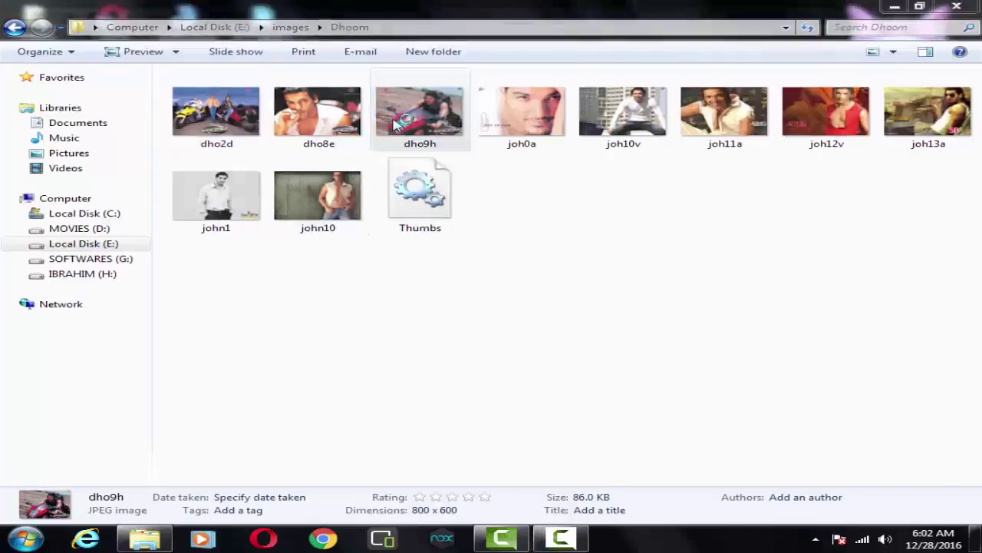
Open dho9h.jpg in Adobe Photoshop CS3 using Open With.
{"action": "right_click", "coordinate": [517, 174]}
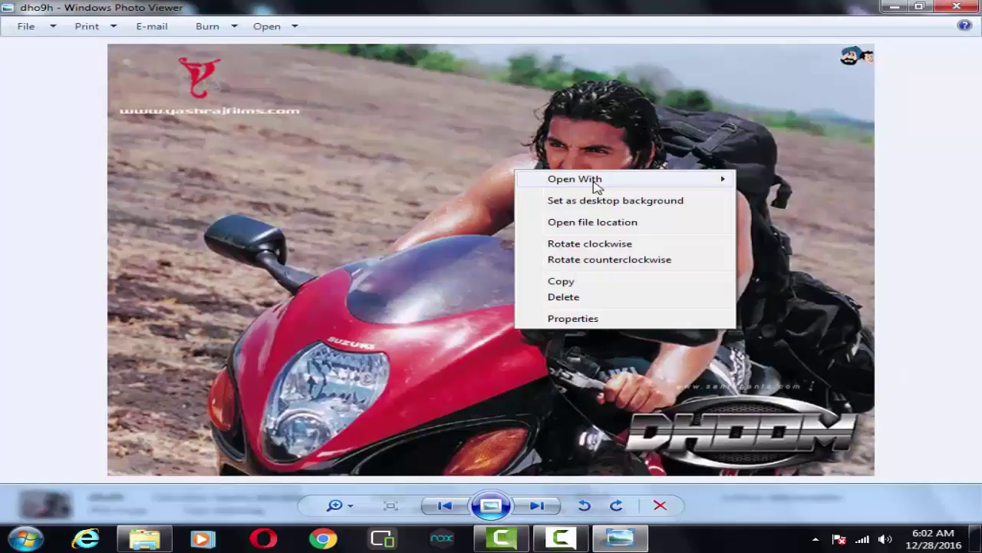
{"action": "mouse_move", "coordinate": [575, 178]}
{"action": "left_click", "coordinate": [278, 211]}
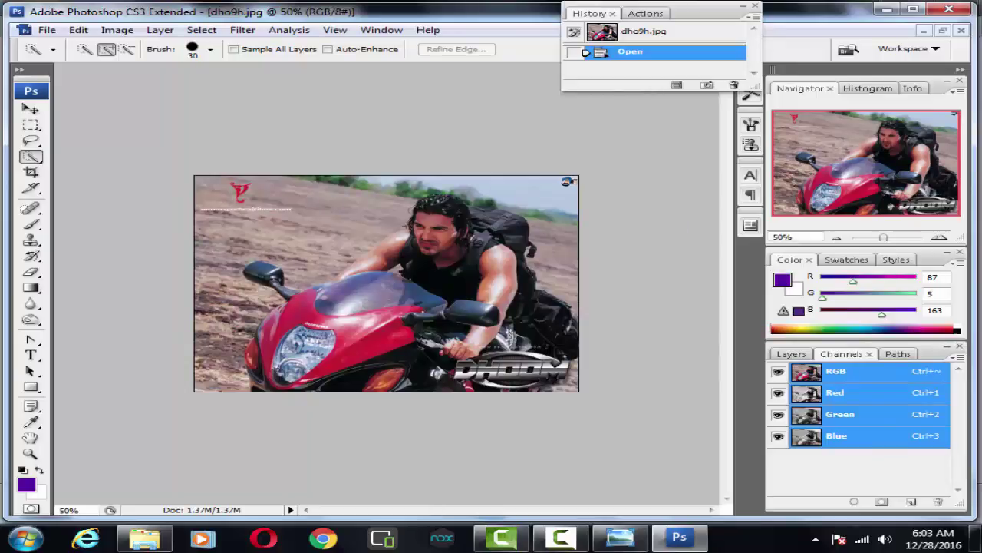
Zoom the photo to 100% and begin a Quick Selection on the rider's hair.
{"action": "key", "text": "ctrl+plus"}
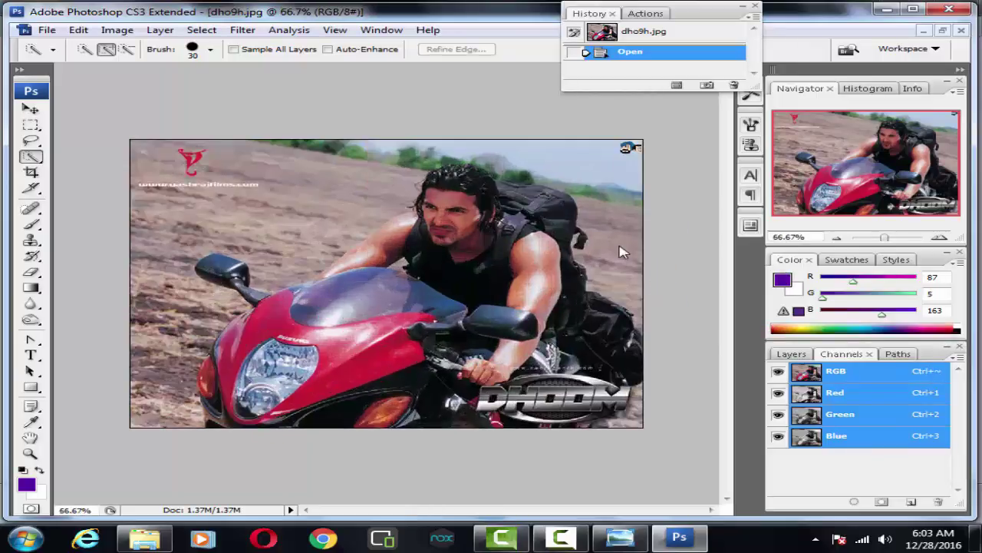
{"action": "key", "text": "ctrl+plus"}
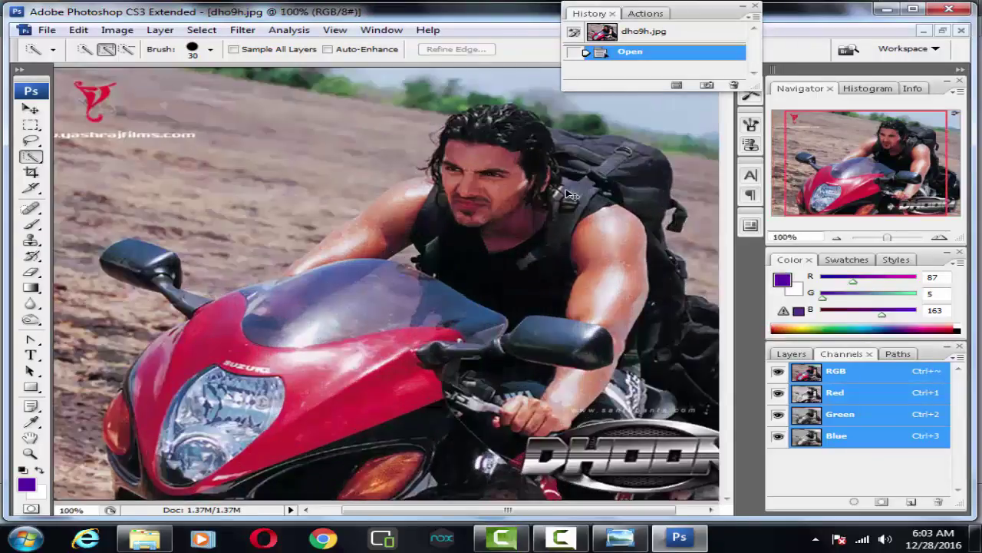
{"action": "key", "text": "ctrl+minus"}
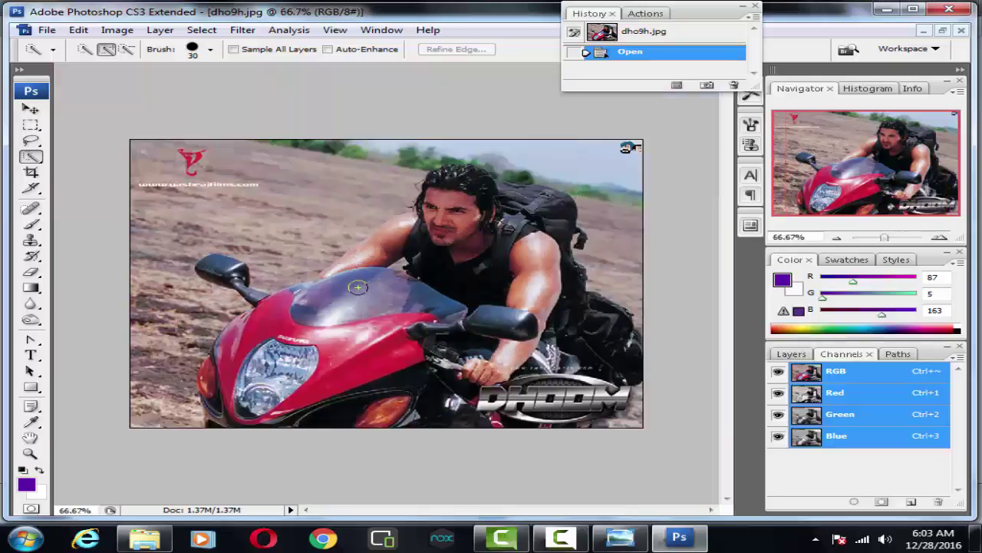
{"action": "left_click", "coordinate": [31, 109]}
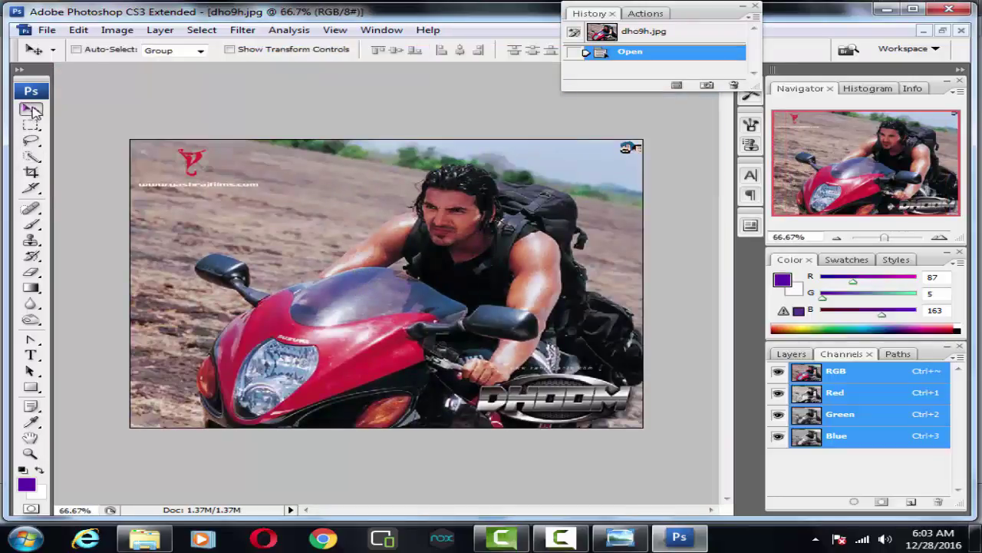
{"action": "left_click", "coordinate": [29, 158]}
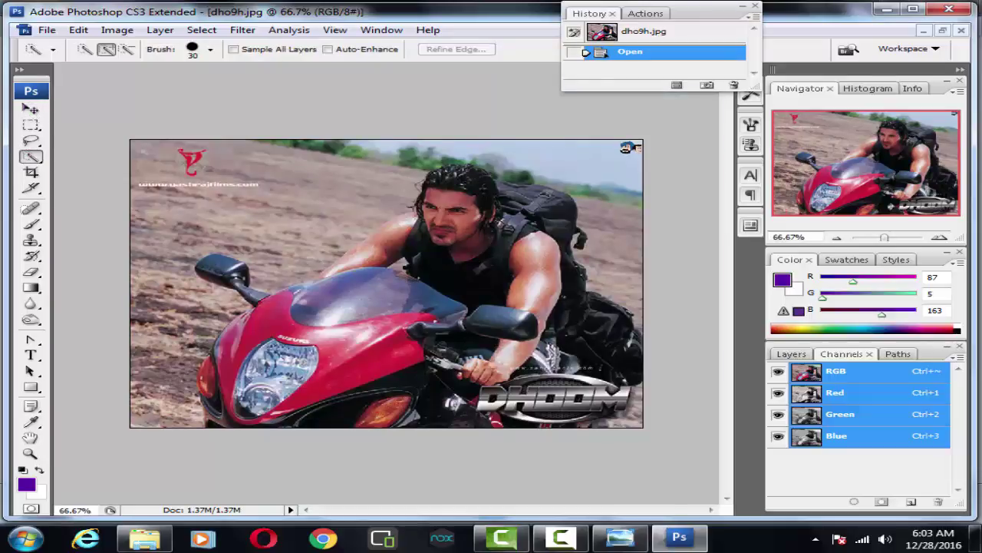
{"action": "key", "text": "ctrl+plus"}
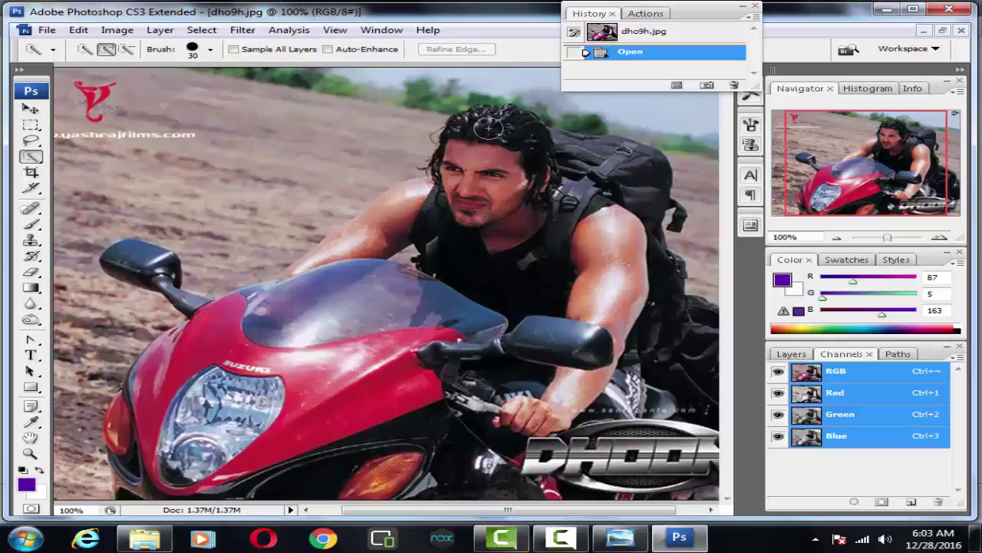
{"action": "left_click", "coordinate": [488, 128]}
Grow the Quick Selection across the rider's hair, head and backpack.
{"action": "left_click", "coordinate": [495, 115]}
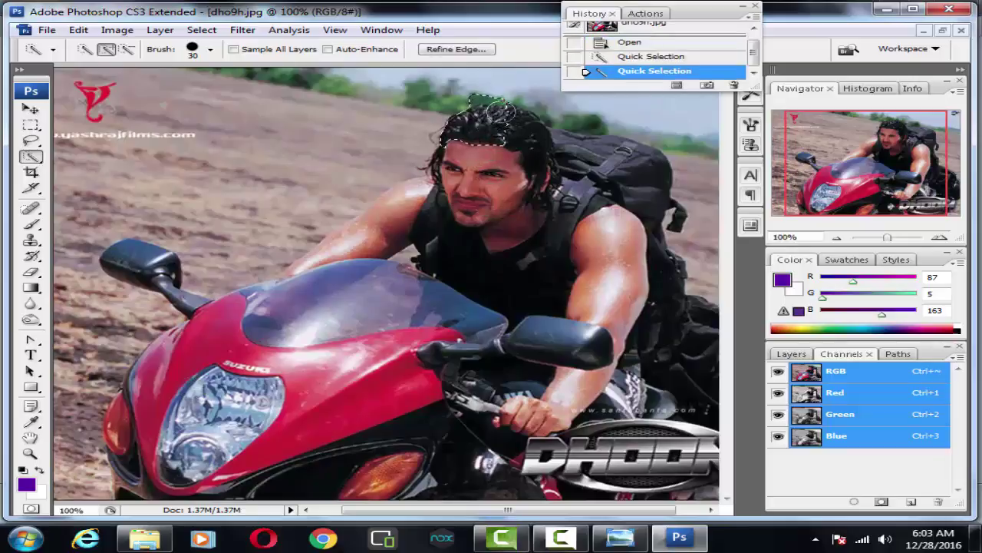
{"action": "mouse_move", "coordinate": [495, 115]}
{"action": "left_mouse_down"}
{"action": "mouse_move", "coordinate": [510, 120]}
{"action": "mouse_move", "coordinate": [569, 201]}
{"action": "mouse_move", "coordinate": [566, 136]}
{"action": "left_mouse_up"}
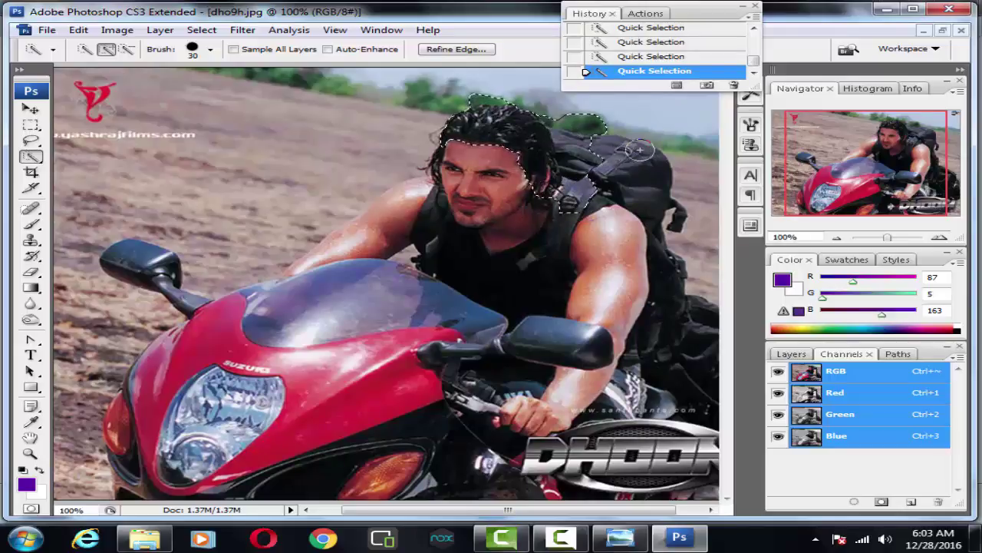
{"action": "mouse_move", "coordinate": [565, 136]}
{"action": "left_mouse_down"}
{"action": "mouse_move", "coordinate": [646, 158]}
{"action": "mouse_move", "coordinate": [672, 233]}
{"action": "mouse_move", "coordinate": [641, 172]}
{"action": "mouse_move", "coordinate": [561, 389]}
{"action": "mouse_move", "coordinate": [380, 212]}
{"action": "mouse_move", "coordinate": [150, 388]}
{"action": "mouse_move", "coordinate": [120, 436]}
{"action": "mouse_move", "coordinate": [150, 484]}
{"action": "mouse_move", "coordinate": [554, 492]}
{"action": "left_mouse_up"}
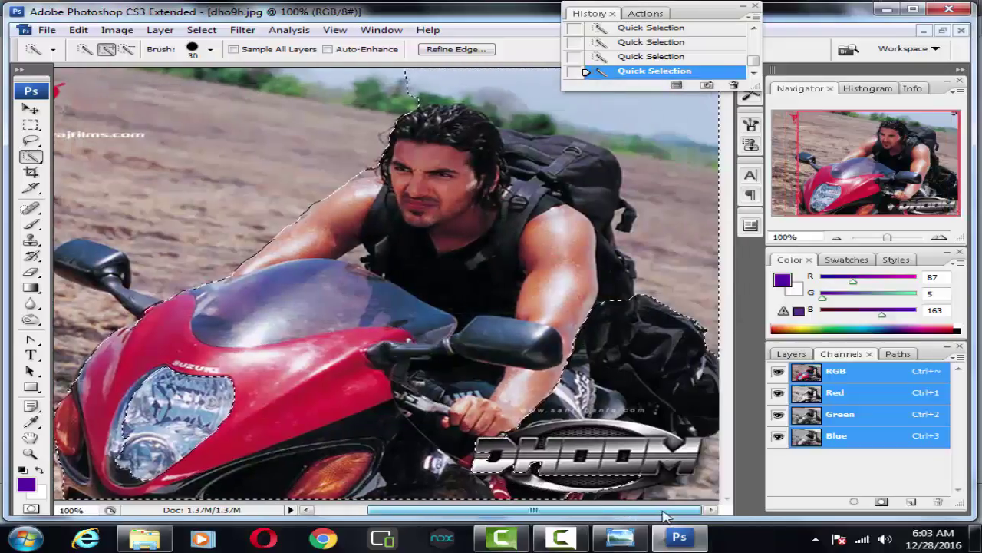
Add the DHOOM logo, arm and hand to the selection, then switch to subtract mode.
{"action": "left_click_drag", "start_coordinate": [554, 491], "coordinate": [676, 495]}
{"action": "left_click_drag", "start_coordinate": [598, 496], "coordinate": [683, 455]}
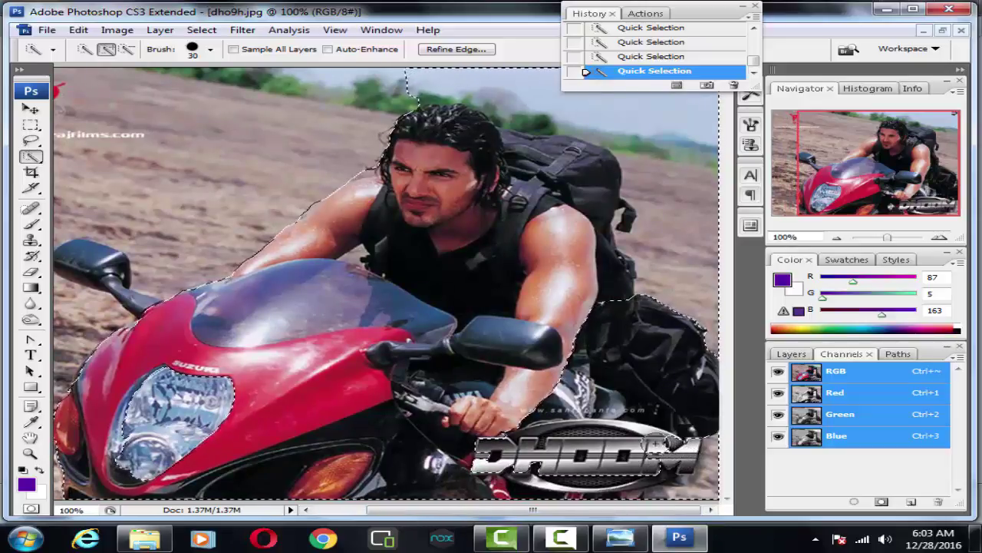
{"action": "mouse_move", "coordinate": [683, 455]}
{"action": "left_mouse_down"}
{"action": "mouse_move", "coordinate": [584, 387]}
{"action": "mouse_move", "coordinate": [577, 407]}
{"action": "left_mouse_up"}
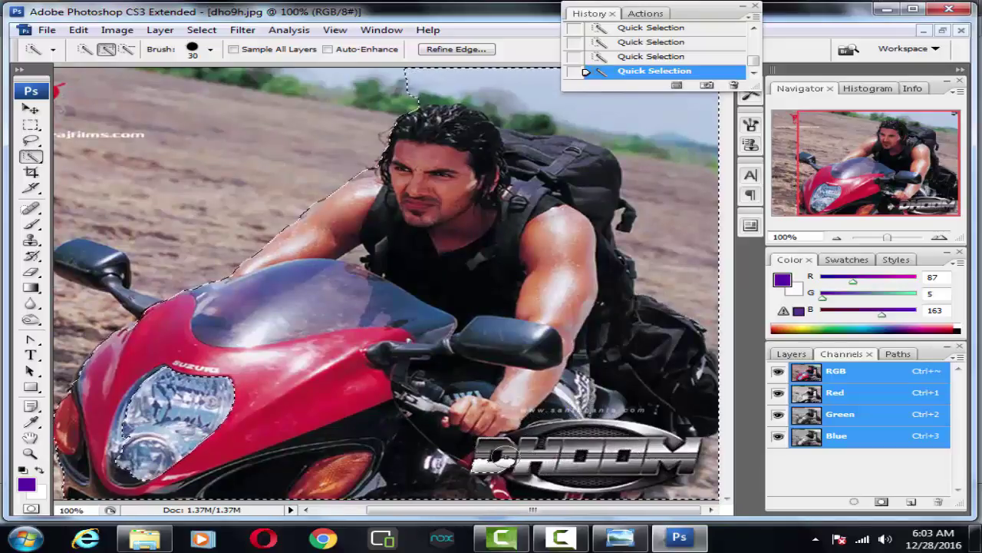
{"action": "left_click_drag", "start_coordinate": [577, 415], "coordinate": [641, 476]}
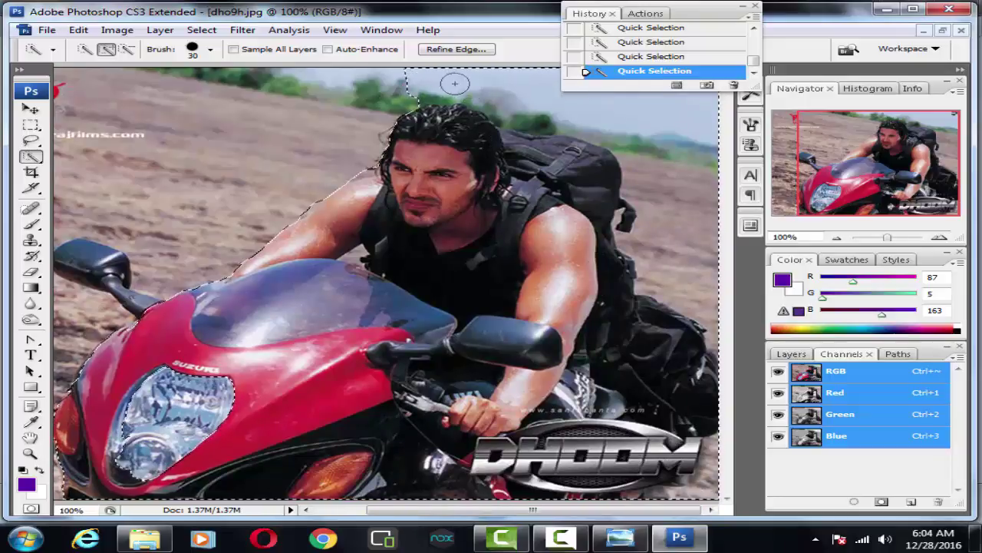
{"action": "key", "text": "alt"}
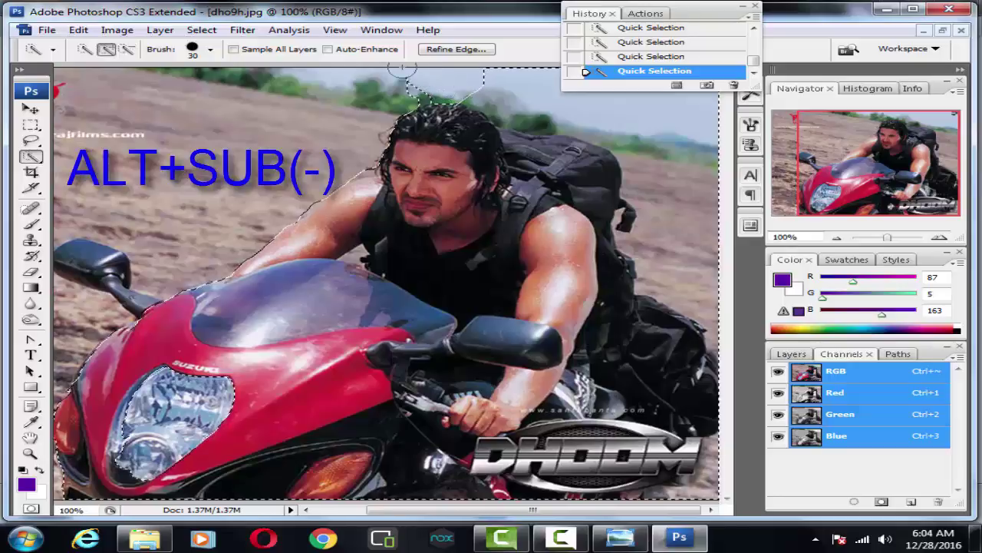
Subtract the sky above the rider's hair and backpack from the selection.
{"action": "left_click_drag", "start_coordinate": [440, 82], "coordinate": [416, 76]}
{"action": "key", "text": "alt"}
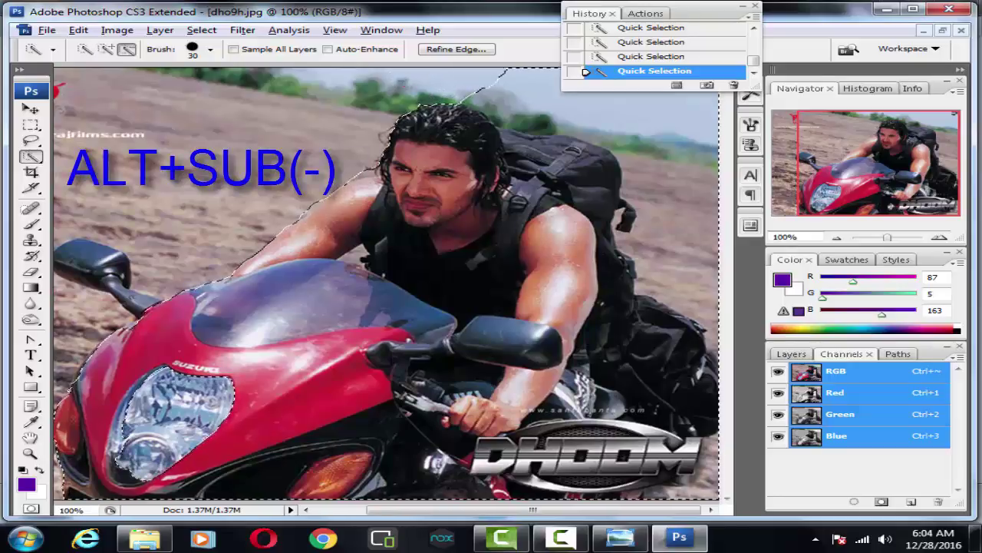
{"action": "mouse_move", "coordinate": [491, 81]}
{"action": "left_mouse_down"}
{"action": "mouse_move", "coordinate": [545, 109]}
{"action": "mouse_move", "coordinate": [512, 111]}
{"action": "left_mouse_up"}
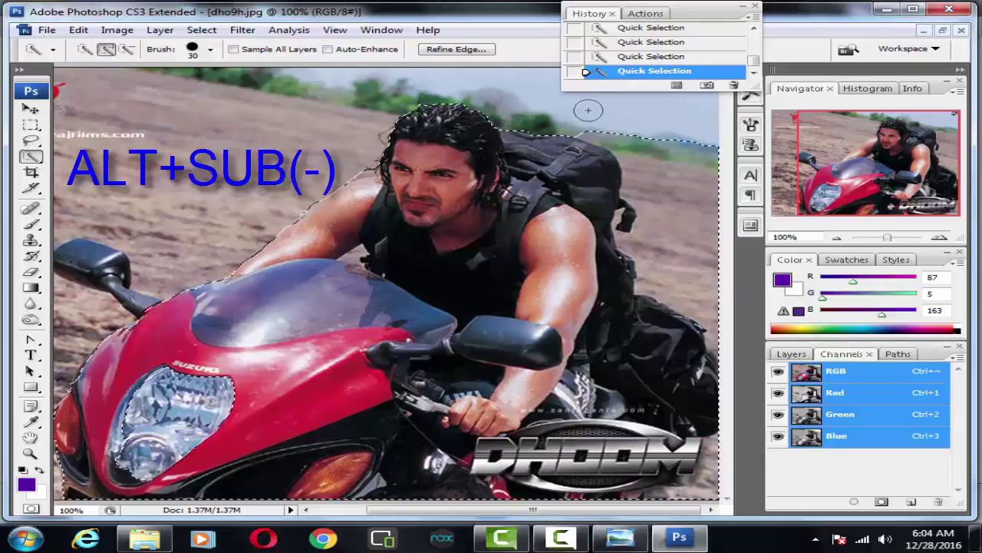
{"action": "mouse_move", "coordinate": [531, 119]}
{"action": "left_mouse_down"}
{"action": "mouse_move", "coordinate": [615, 122]}
{"action": "mouse_move", "coordinate": [593, 122]}
{"action": "left_mouse_up"}
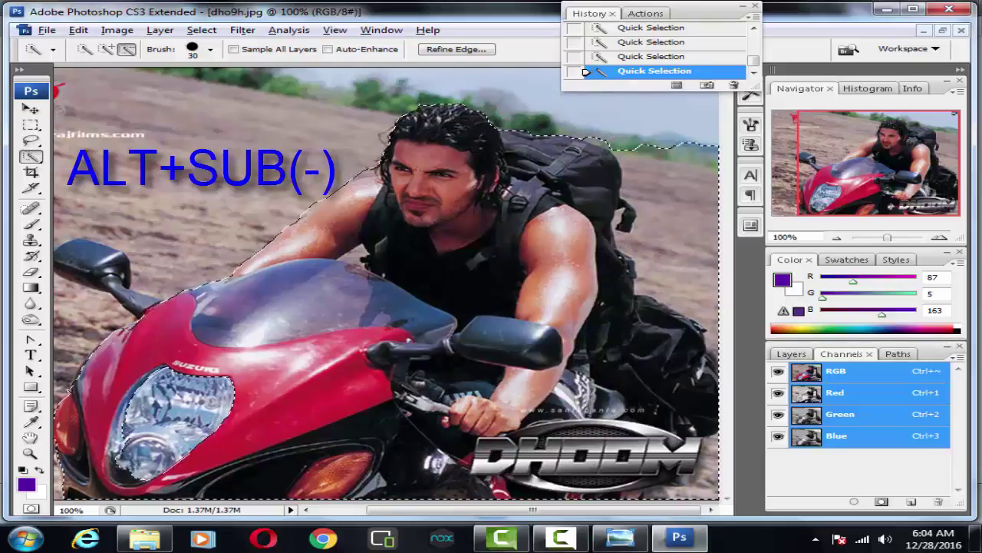
Trim the upper-right sky beside the backpack, alternating between add and subtract modes.
{"action": "key", "text": "alt"}
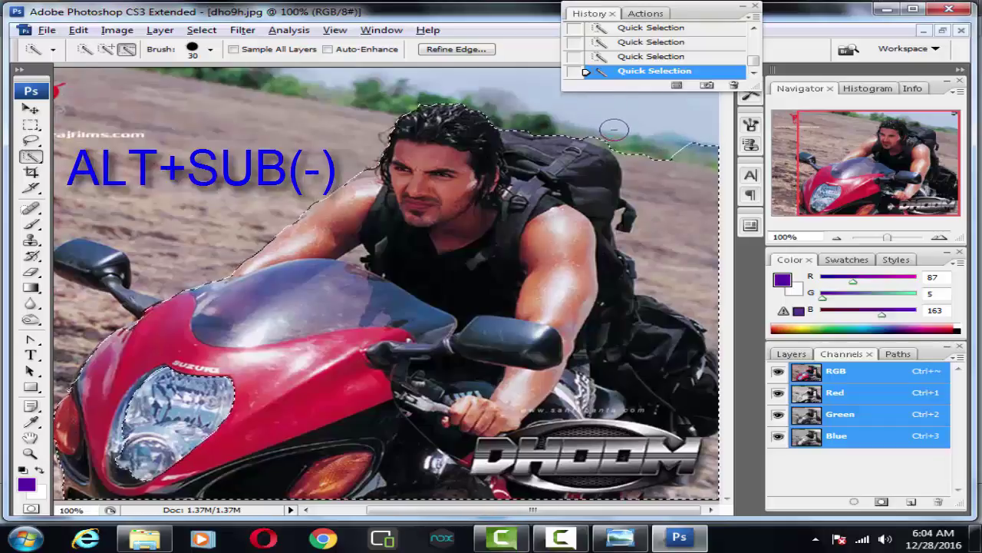
{"action": "mouse_move", "coordinate": [614, 136]}
{"action": "left_mouse_down"}
{"action": "mouse_move", "coordinate": [691, 153]}
{"action": "mouse_move", "coordinate": [675, 166]}
{"action": "left_mouse_up"}
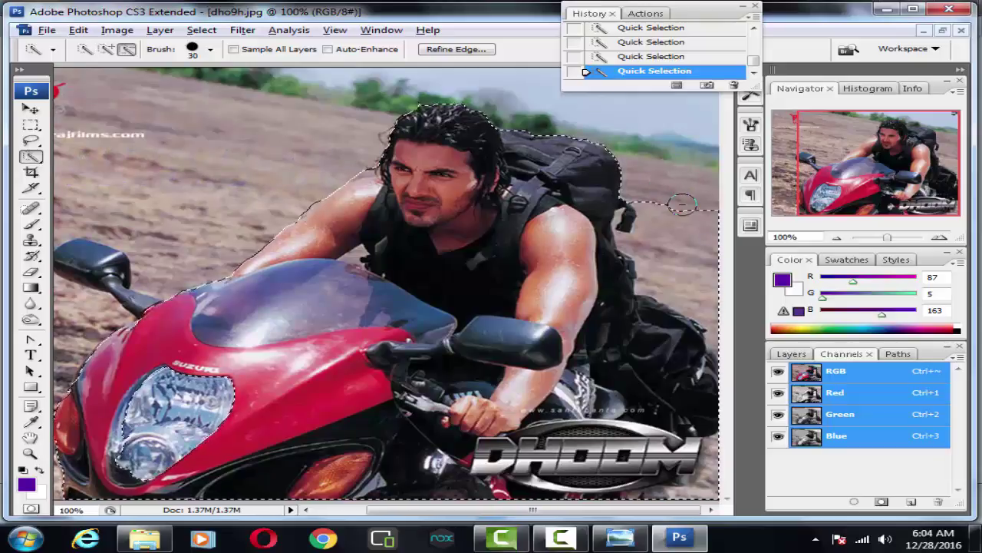
{"action": "left_click_drag", "start_coordinate": [679, 194], "coordinate": [693, 250]}
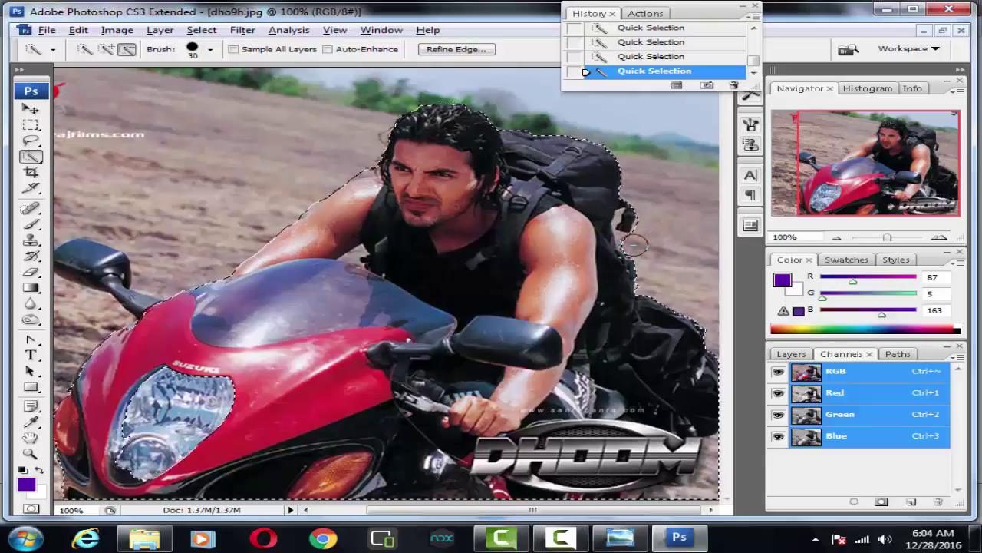
{"action": "key", "text": "alt"}
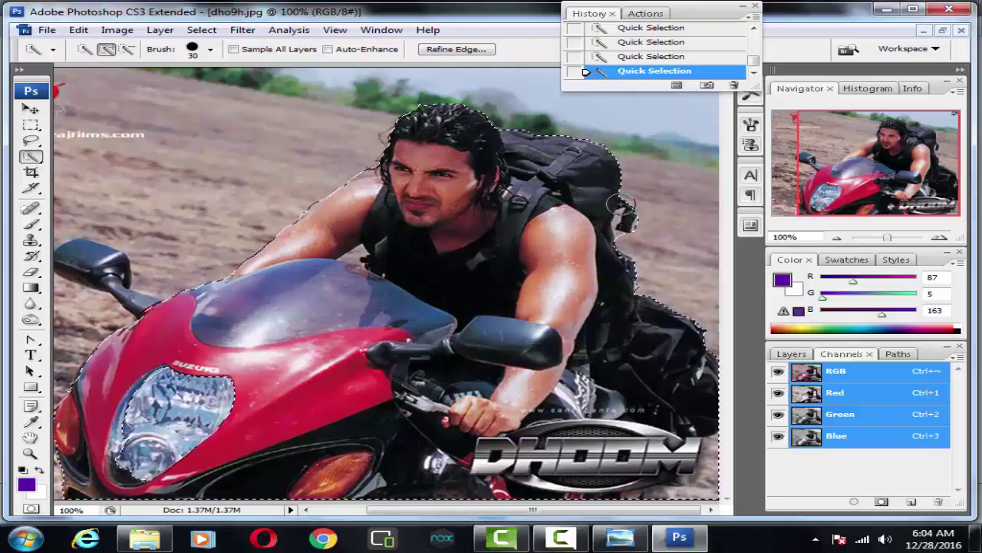
{"action": "key", "text": "alt"}
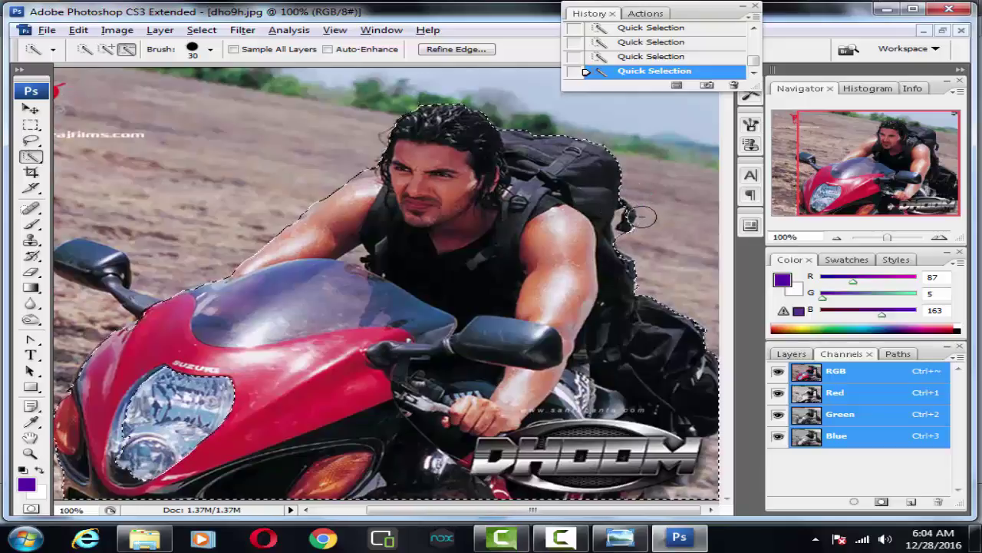
{"action": "key", "text": "alt"}
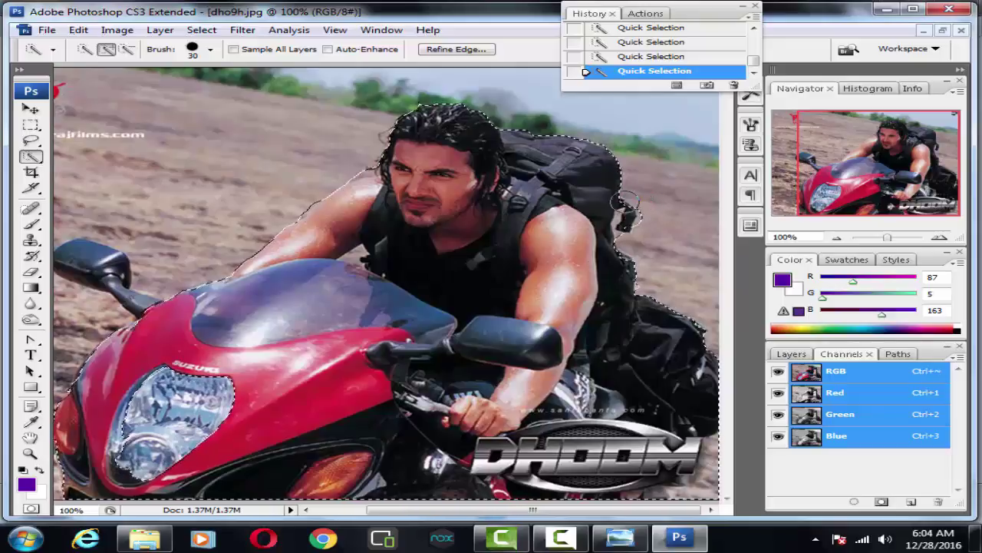
{"action": "key", "text": "alt"}
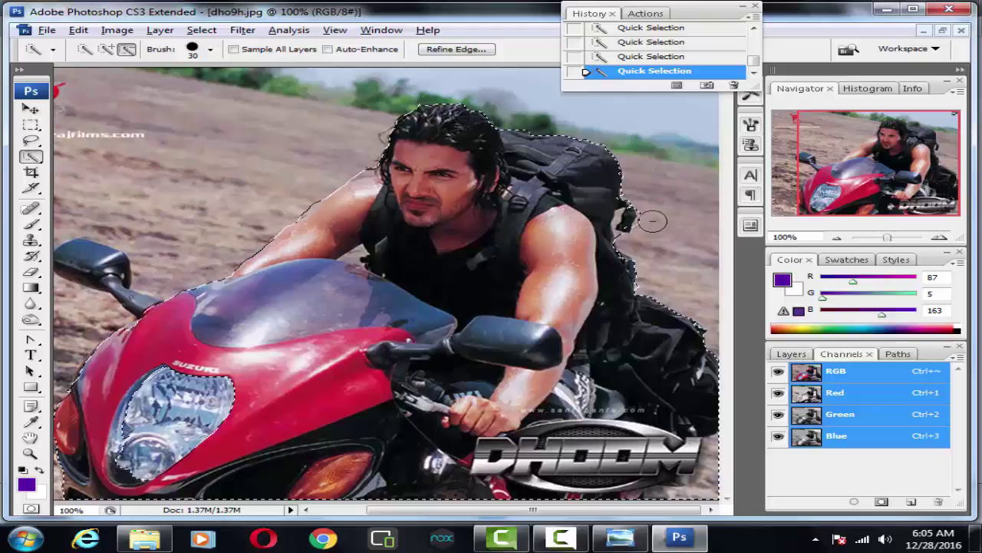
Alternate add and subtract with Alt to tidy the selection edge along the shoulder, arm and backpack.
{"action": "key", "text": "alt"}
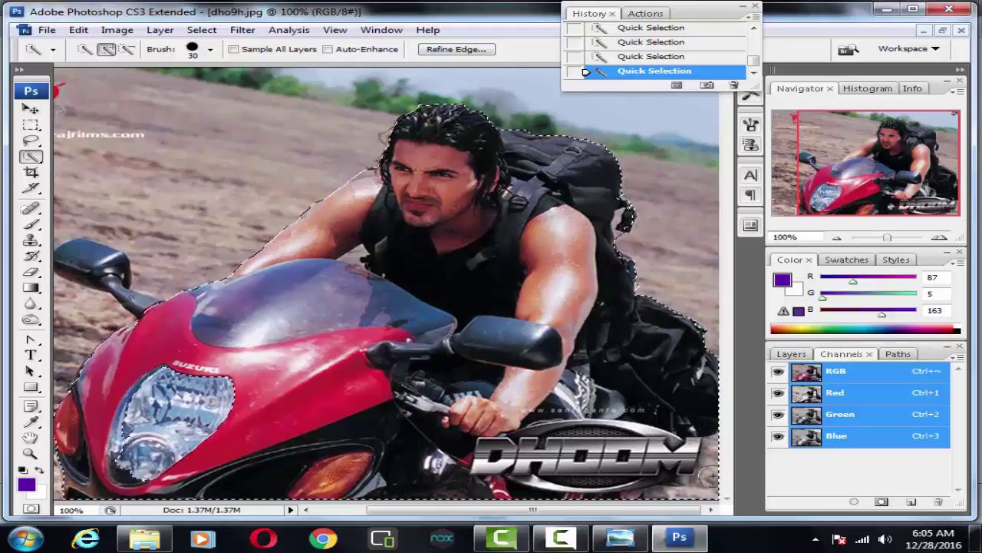
{"action": "key", "text": "alt"}
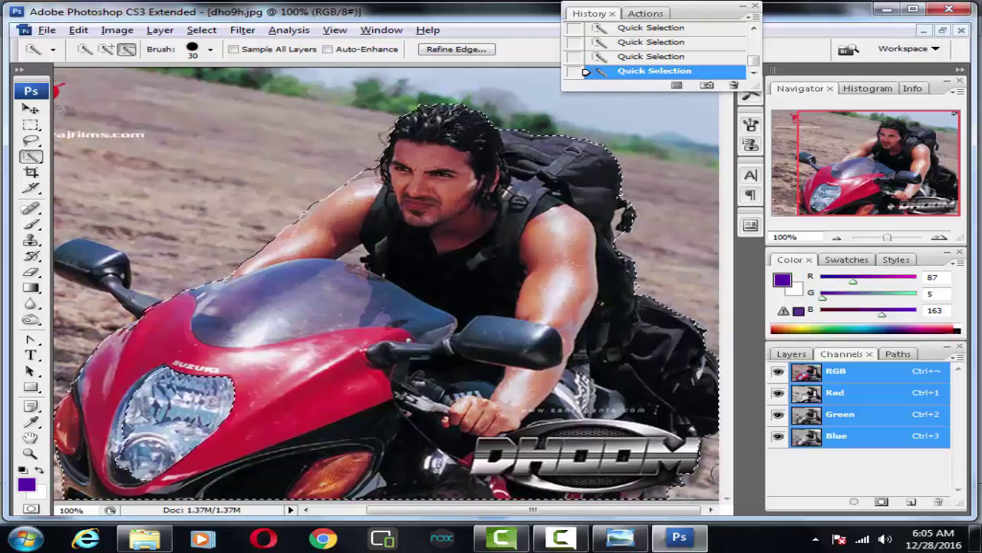
{"action": "key", "text": "alt"}
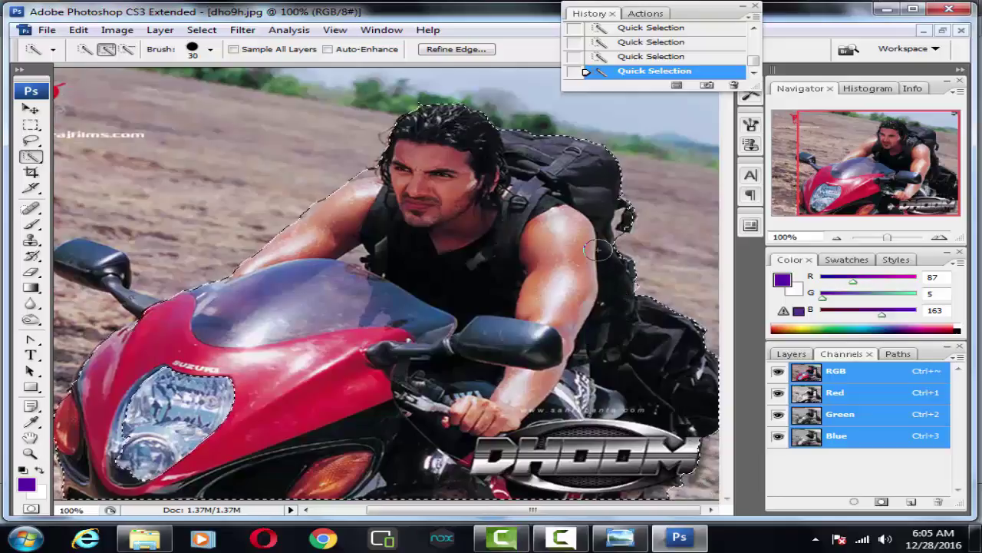
{"action": "key", "text": "alt"}
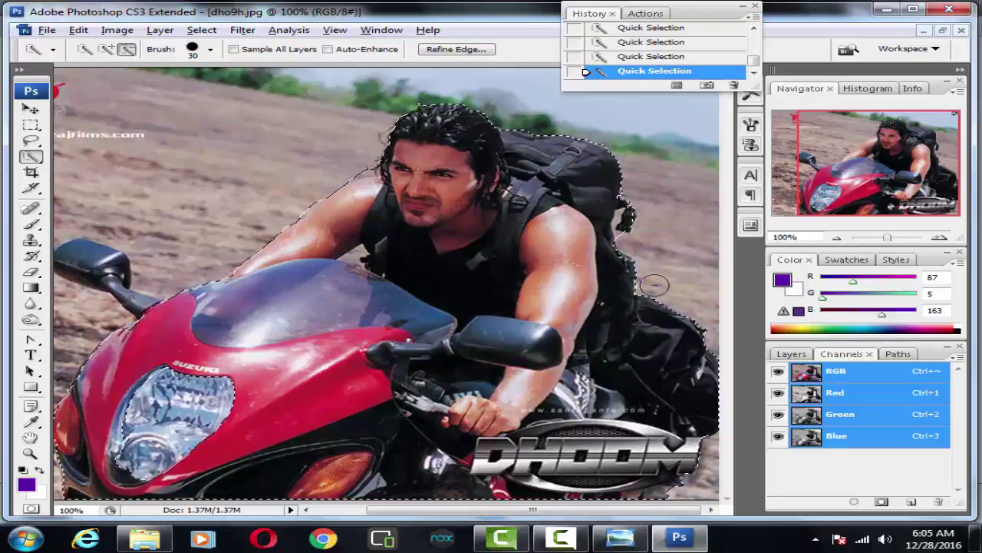
{"action": "key", "text": "alt"}
{"action": "key", "text": "alt"}
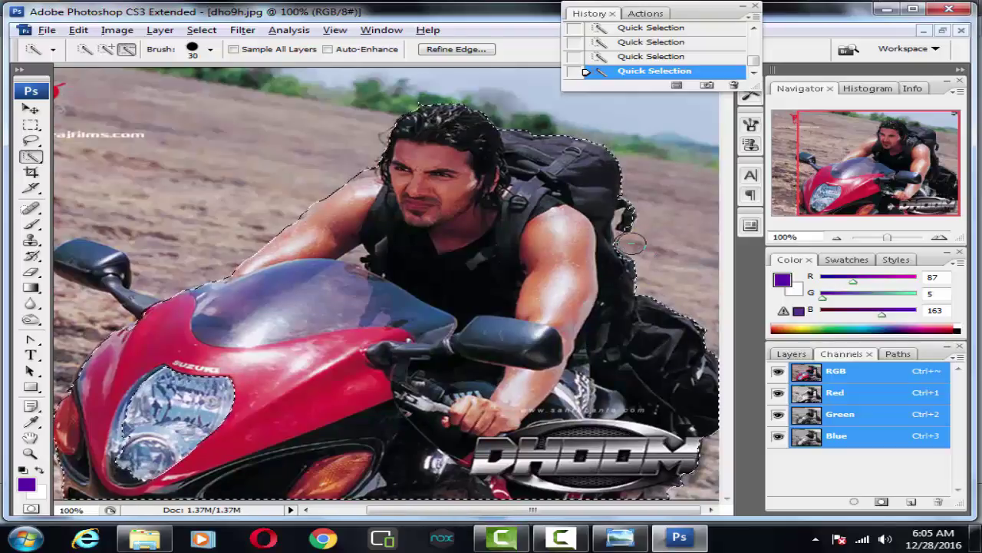
{"action": "key", "text": "alt"}
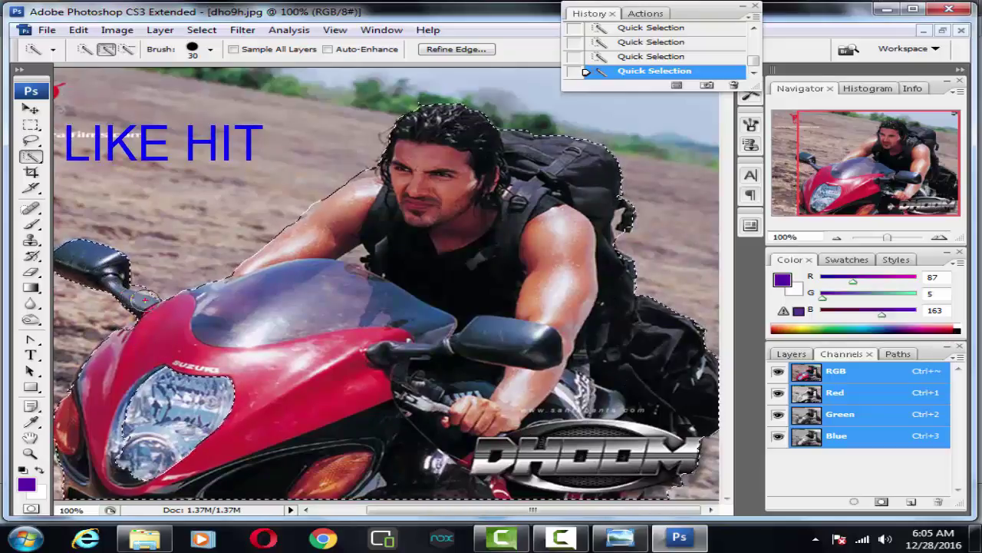
{"action": "key", "text": "alt"}
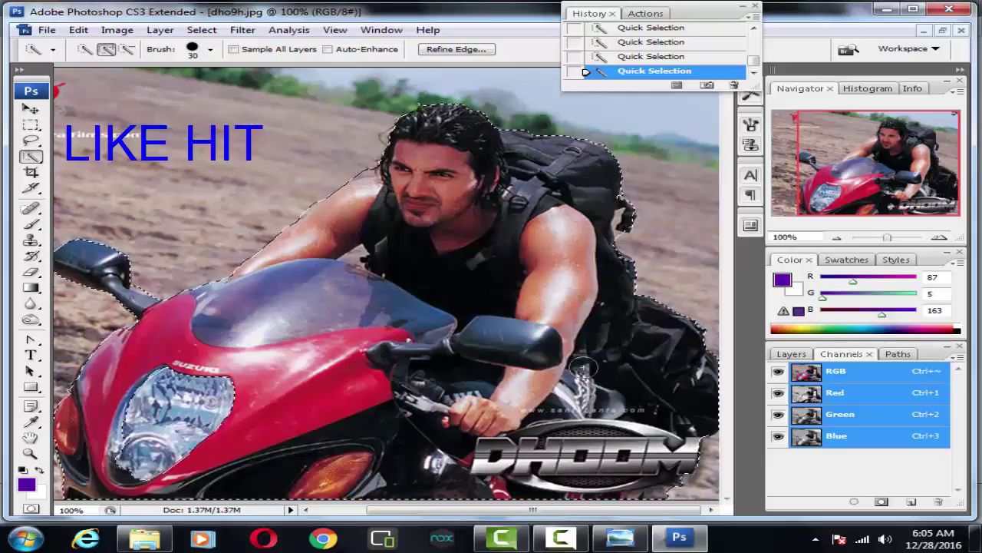
{"action": "key", "text": "alt"}
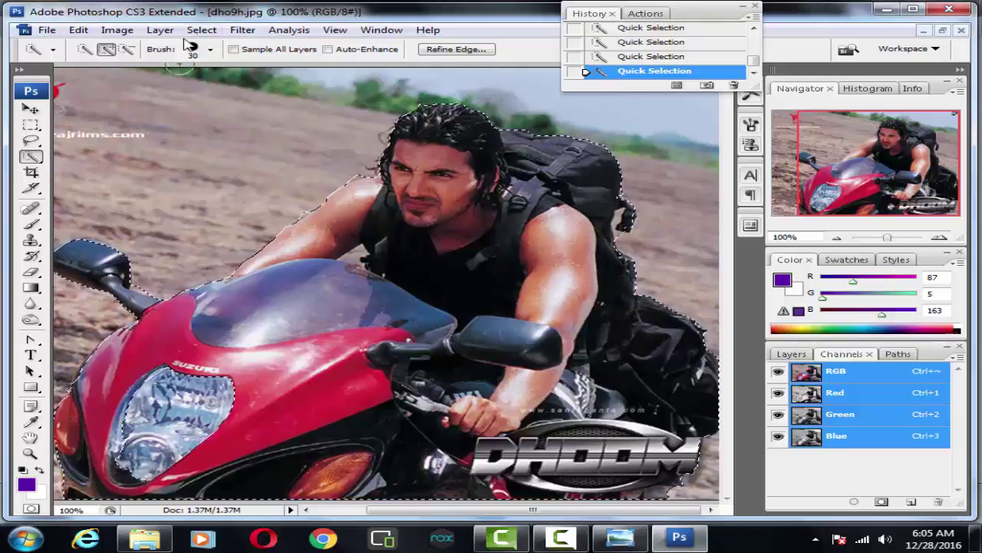
Open the Lens Blur filter from the Filter > Blur menu.
{"action": "left_click", "coordinate": [216, 31]}
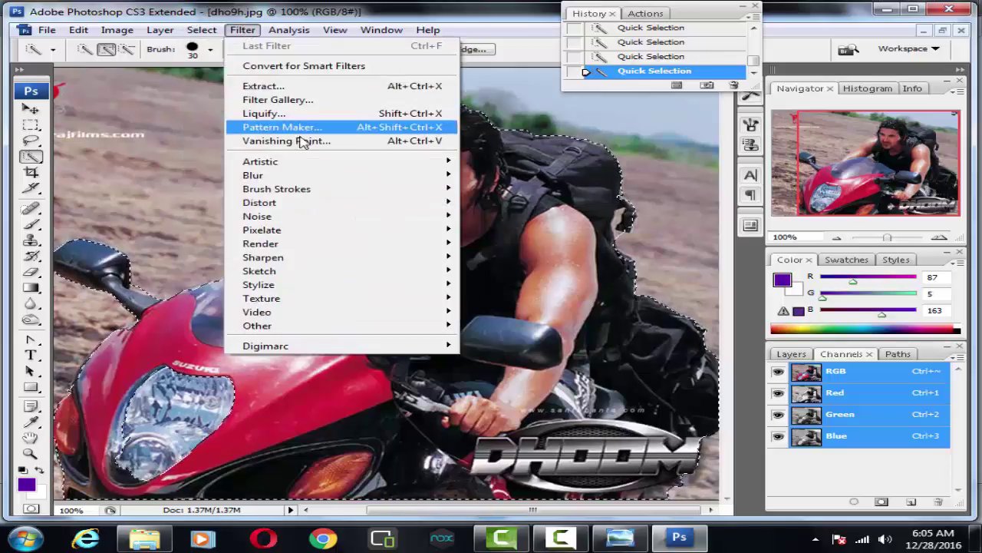
{"action": "mouse_move", "coordinate": [338, 175]}
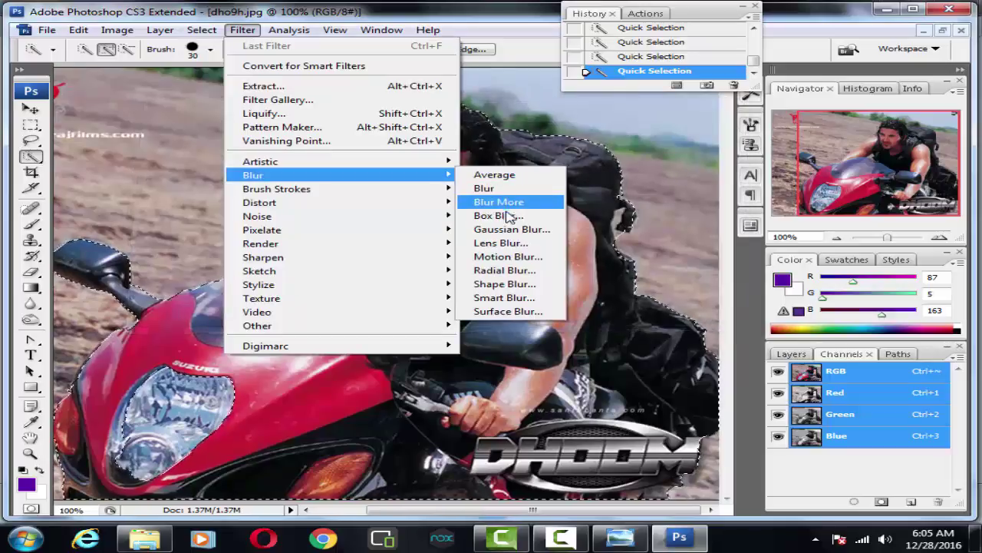
{"action": "left_click", "coordinate": [503, 244]}
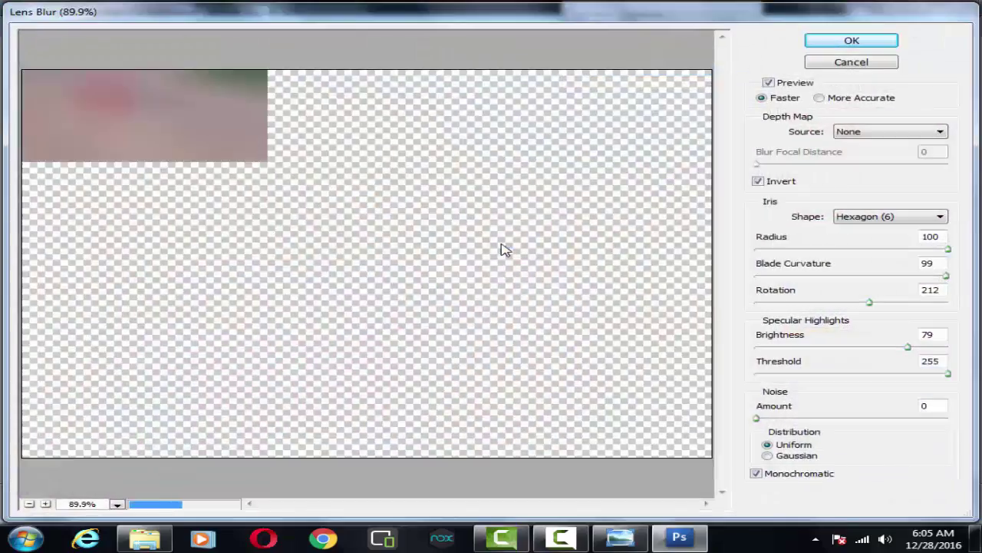
Enable Lens Blur's Invert option so the background, not the rider, is blurred.
{"action": "left_click", "coordinate": [758, 182]}
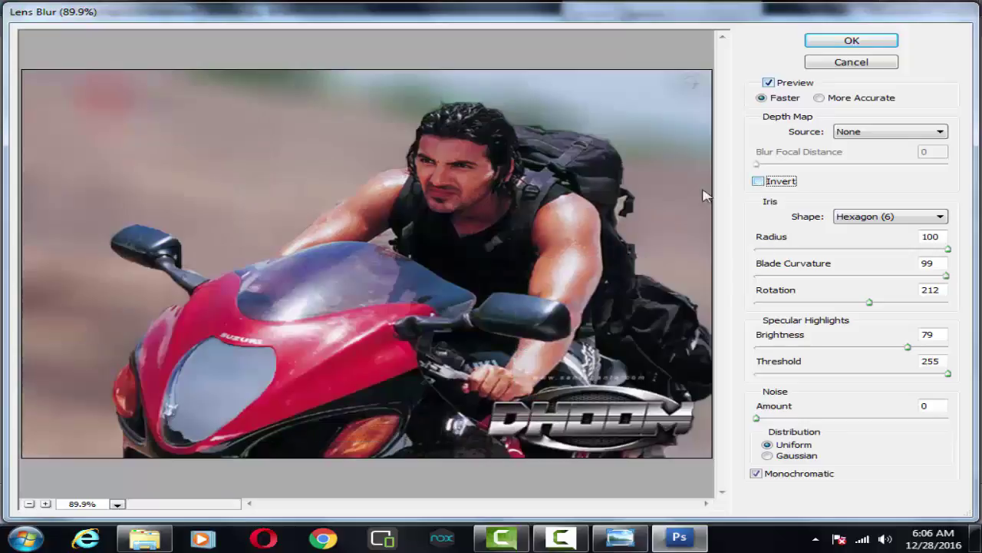
{"action": "left_click", "coordinate": [758, 182]}
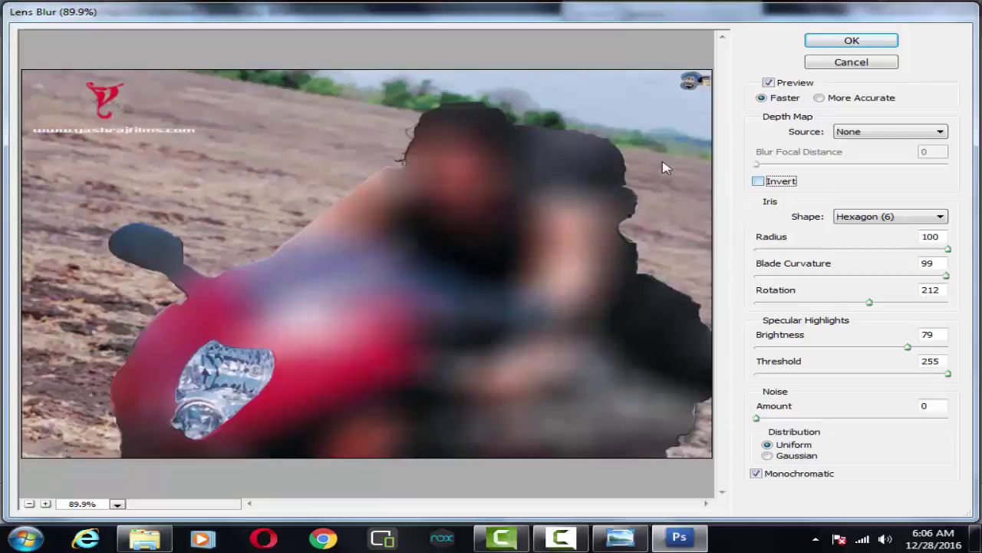
{"action": "left_click", "coordinate": [758, 182]}
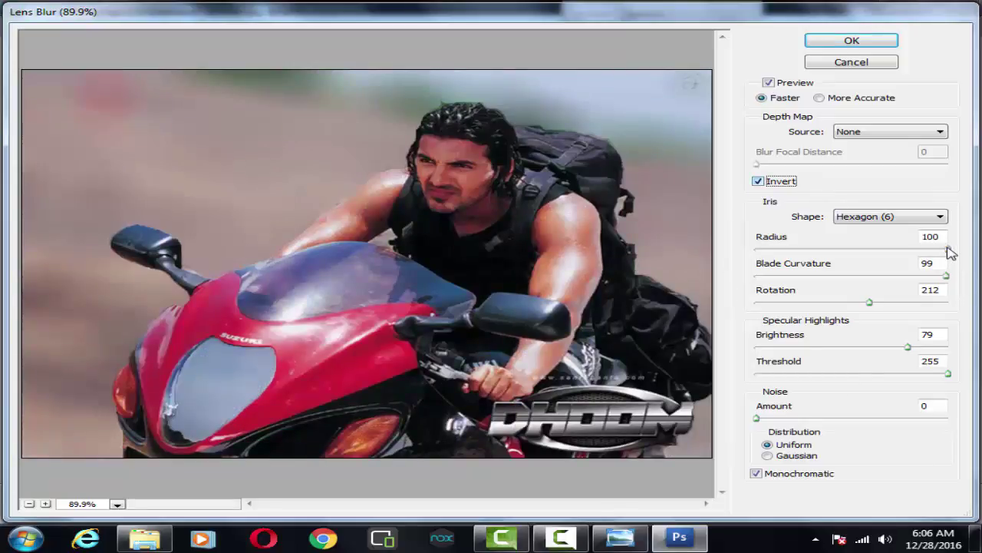
Lower the Lens Blur Radius from 100 to 14 and Blade Curvature to 49.
{"action": "left_click_drag", "start_coordinate": [949, 251], "coordinate": [857, 286]}
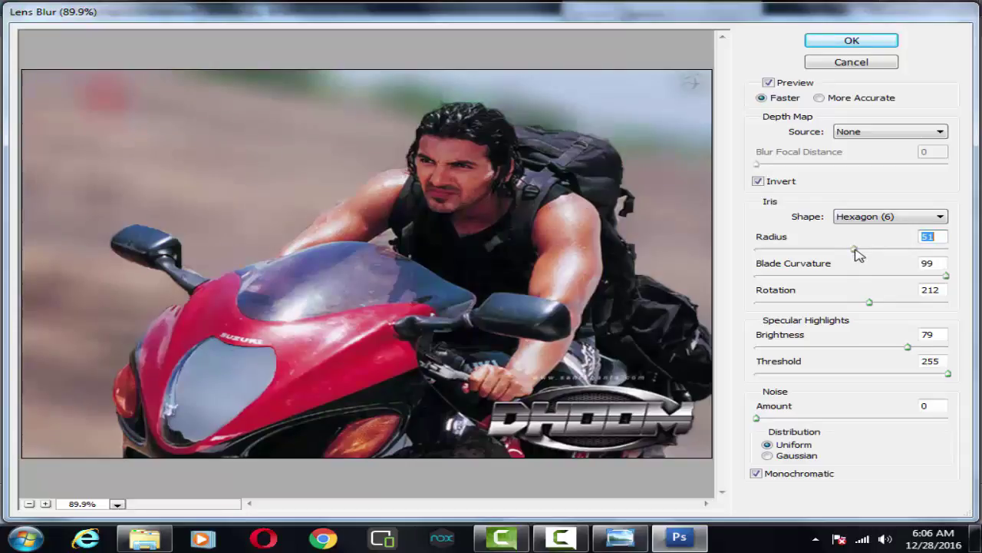
{"action": "left_click_drag", "start_coordinate": [858, 253], "coordinate": [820, 265]}
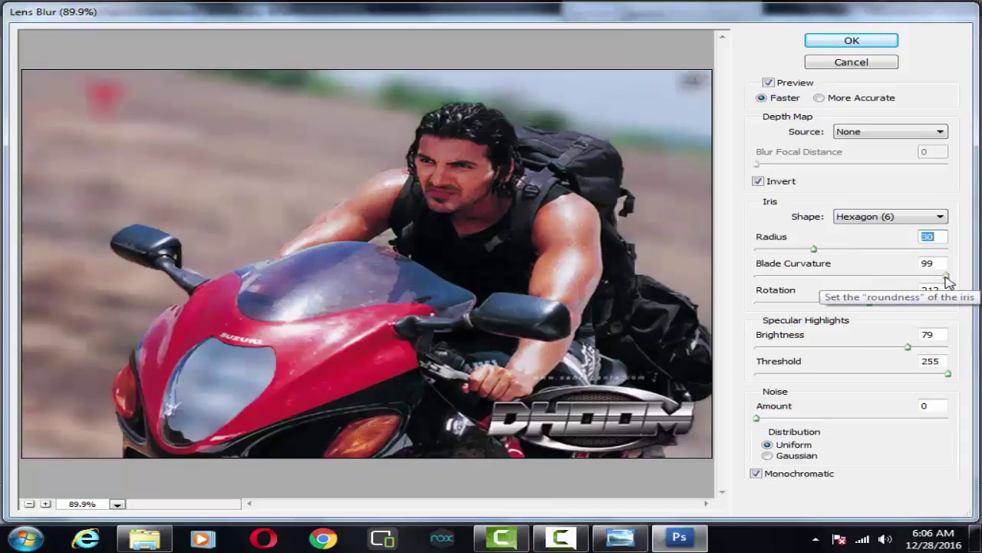
{"action": "left_click_drag", "start_coordinate": [948, 282], "coordinate": [881, 284]}
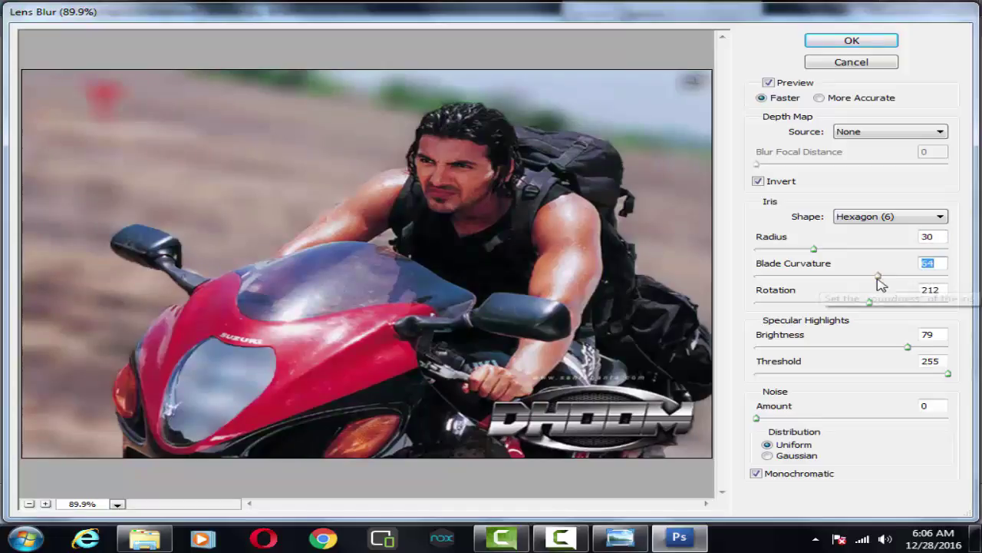
{"action": "left_click_drag", "start_coordinate": [881, 284], "coordinate": [856, 281]}
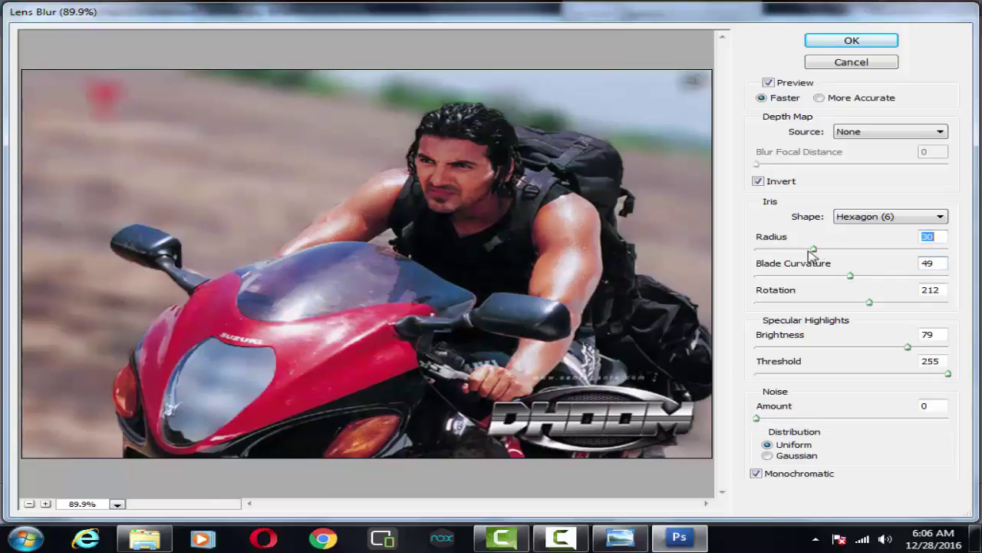
{"action": "left_click_drag", "start_coordinate": [814, 250], "coordinate": [798, 262]}
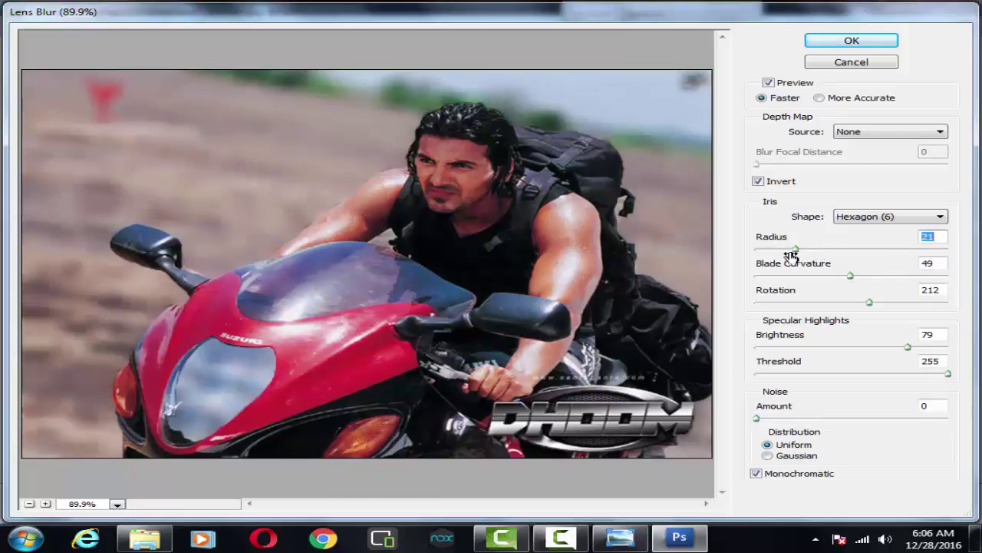
{"action": "left_click", "coordinate": [783, 250]}
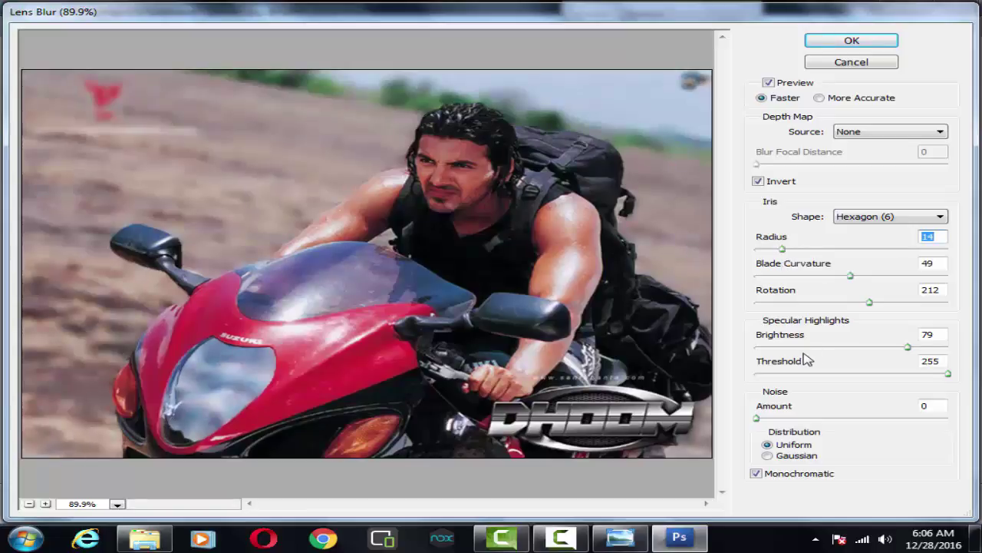
{"action": "left_click_drag", "start_coordinate": [906, 347], "coordinate": [867, 355]}
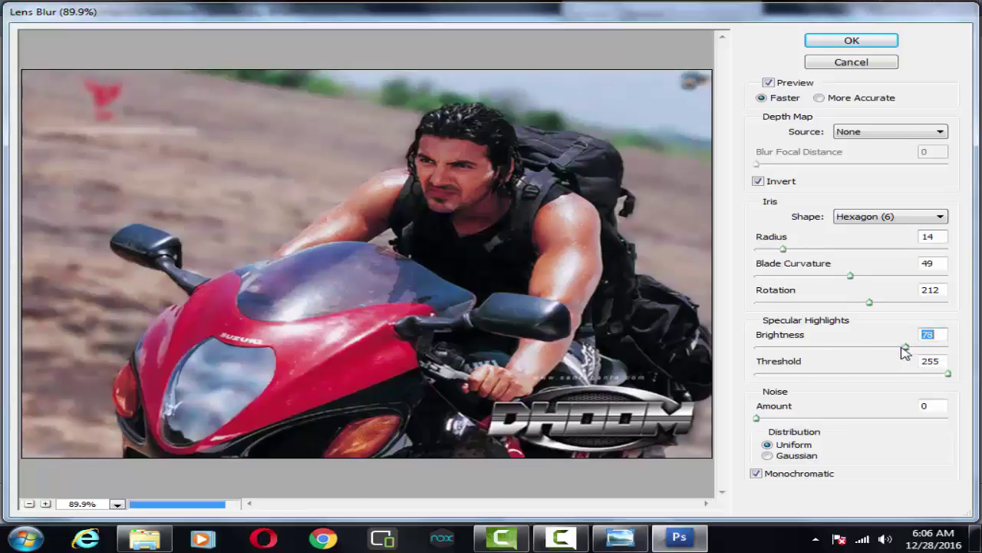
{"action": "left_click", "coordinate": [767, 356]}
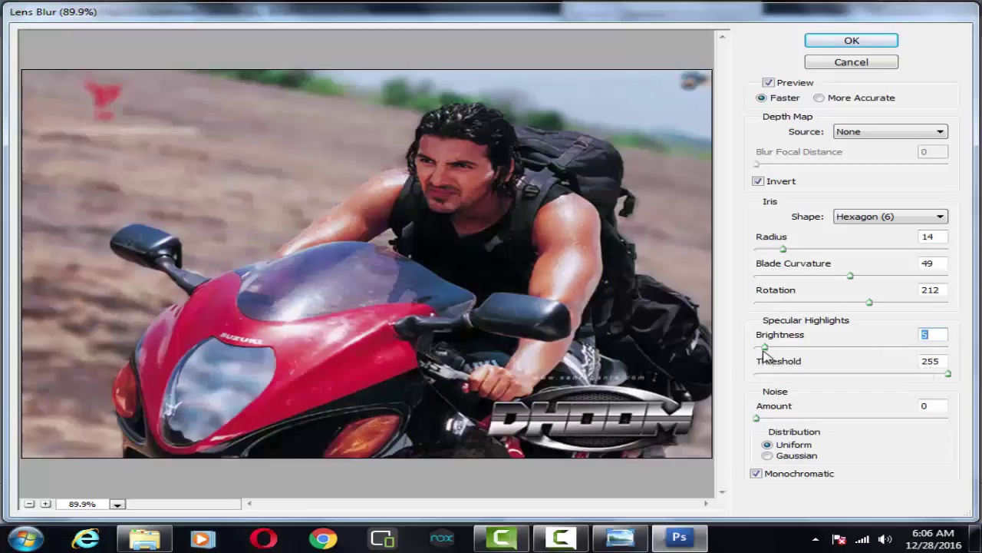
{"action": "left_click", "coordinate": [782, 346]}
{"action": "left_click_drag", "start_coordinate": [804, 355], "coordinate": [830, 350]}
{"action": "left_click", "coordinate": [938, 376]}
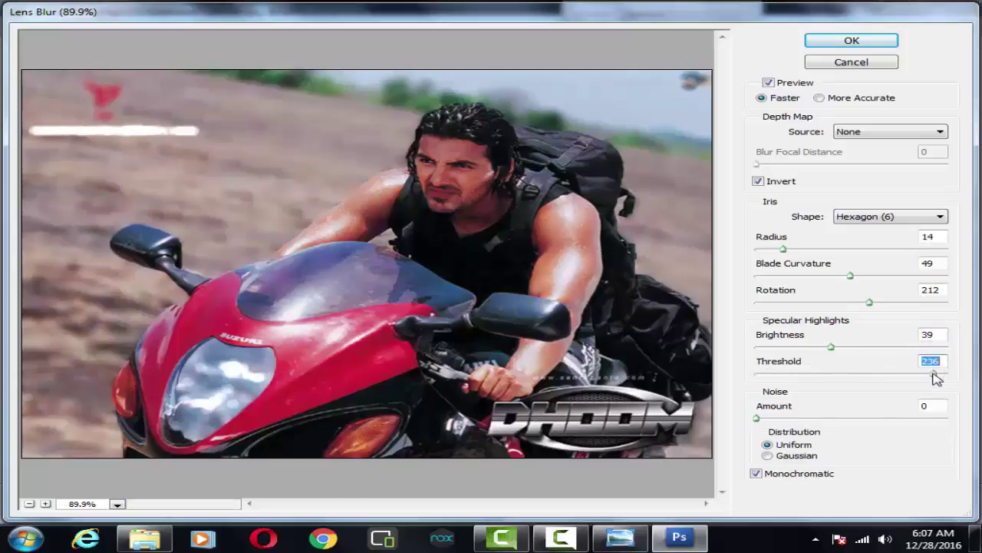
{"action": "mouse_move", "coordinate": [936, 376]}
{"action": "left_mouse_down"}
{"action": "mouse_move", "coordinate": [885, 374]}
{"action": "mouse_move", "coordinate": [956, 389]}
{"action": "left_mouse_up"}
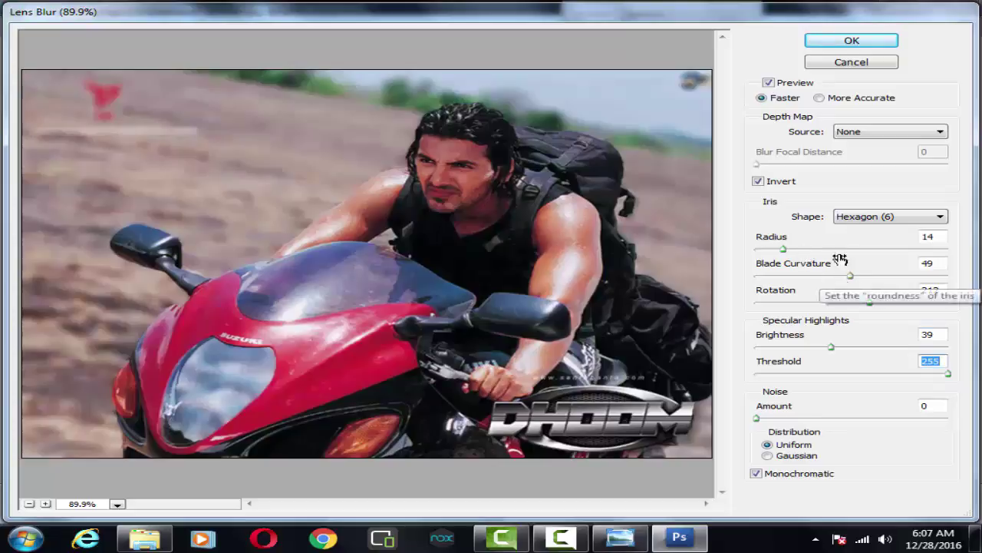
Apply Lens Blur with a Heptagon (7) iris, More Accurate preview and Radius 18.
{"action": "left_click", "coordinate": [887, 216]}
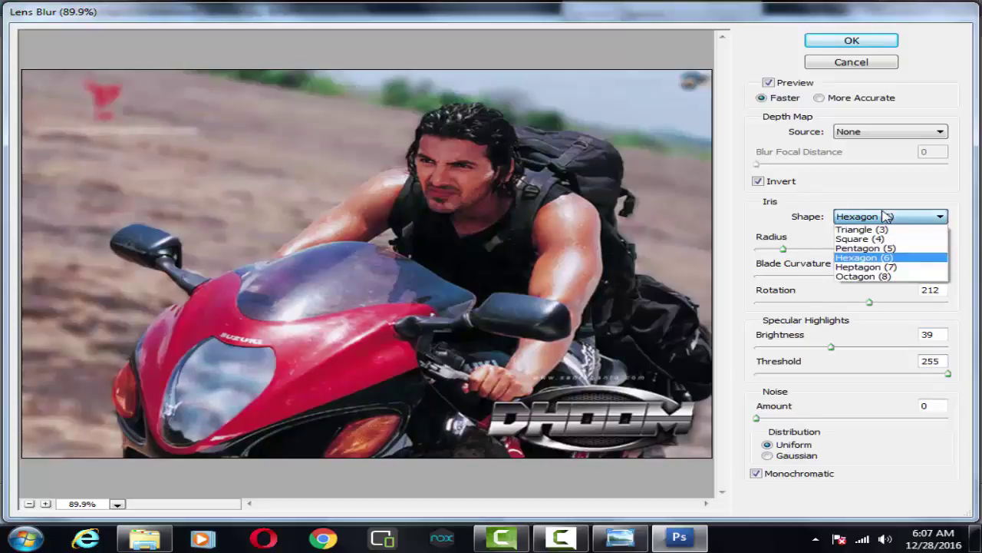
{"action": "left_click", "coordinate": [887, 217]}
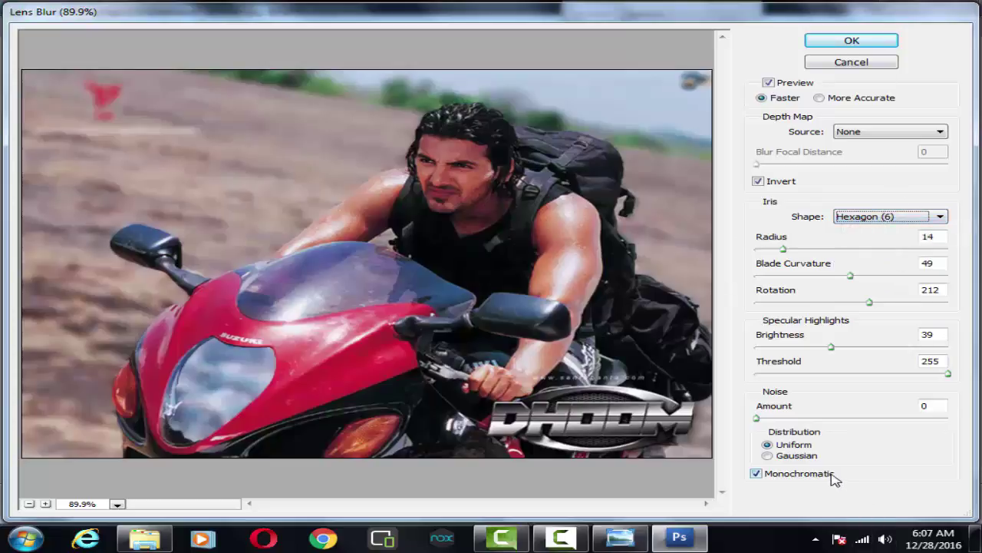
{"action": "key", "text": "Down"}
{"action": "left_click", "coordinate": [791, 478]}
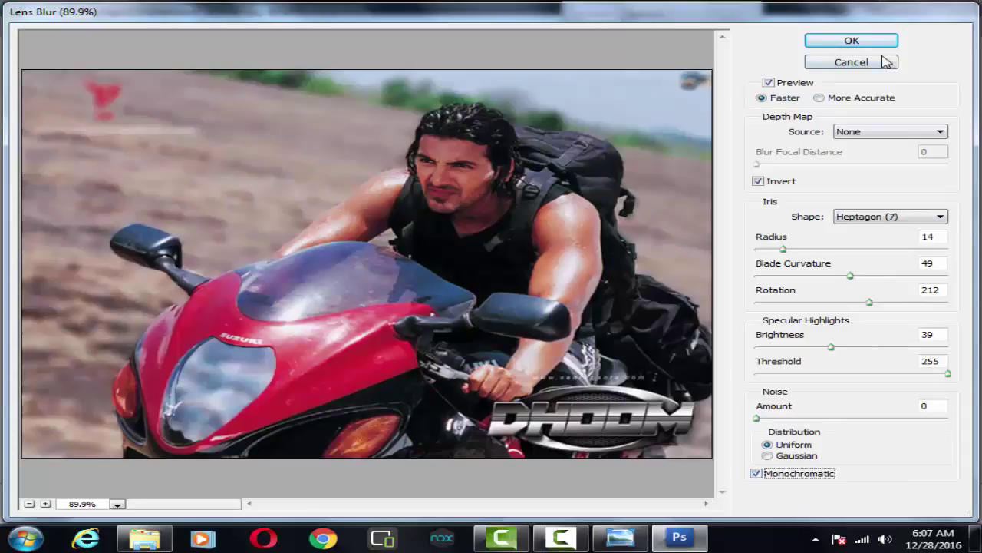
{"action": "left_click", "coordinate": [838, 102]}
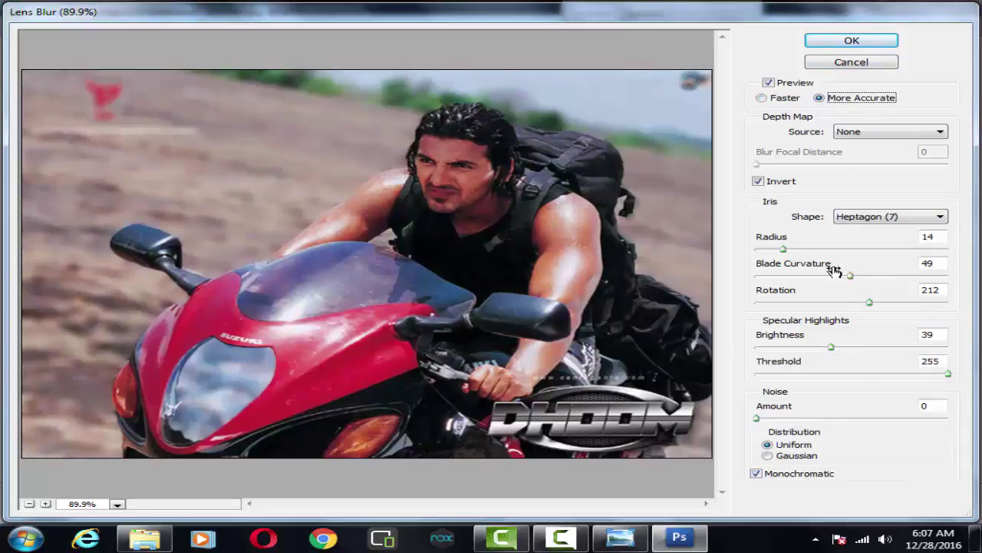
{"action": "left_click_drag", "start_coordinate": [783, 250], "coordinate": [791, 251]}
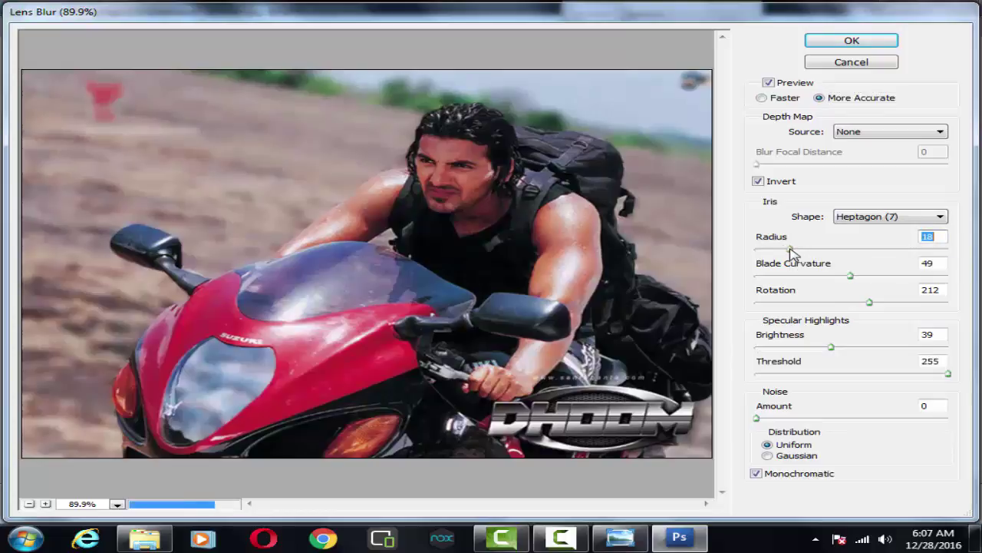
{"action": "left_click", "coordinate": [846, 47]}
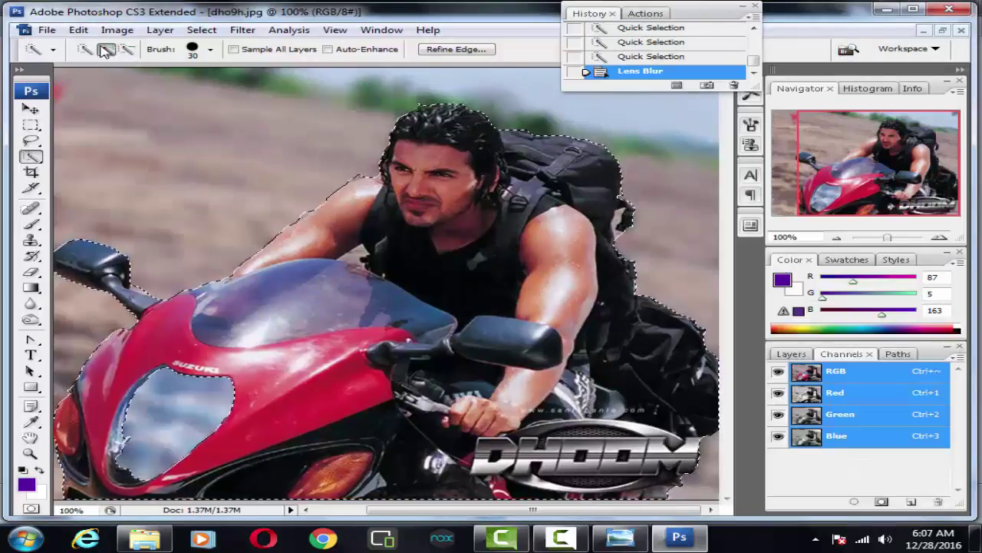
Deselect the rider and start Save As with the Desktop as the destination.
{"action": "left_click", "coordinate": [32, 125]}
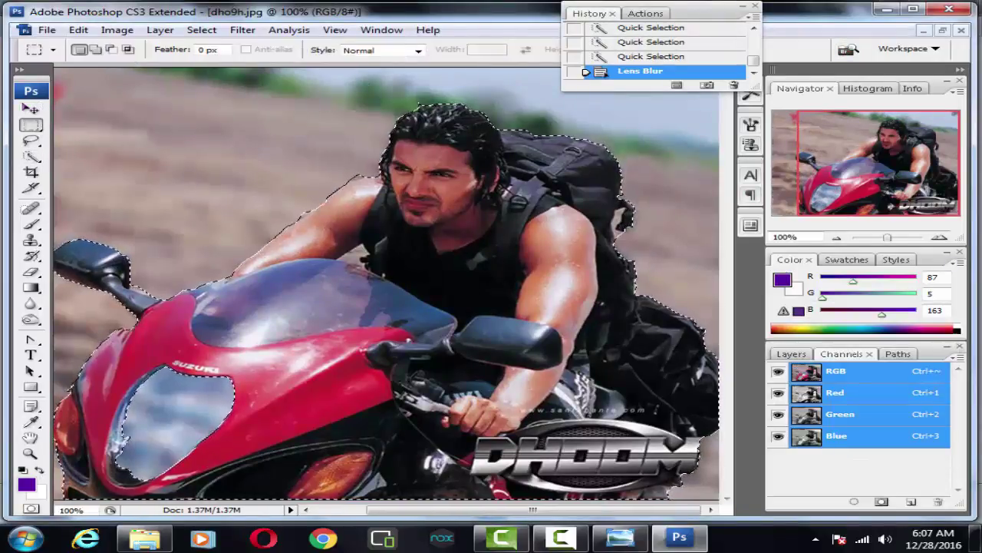
{"action": "left_click", "coordinate": [97, 98]}
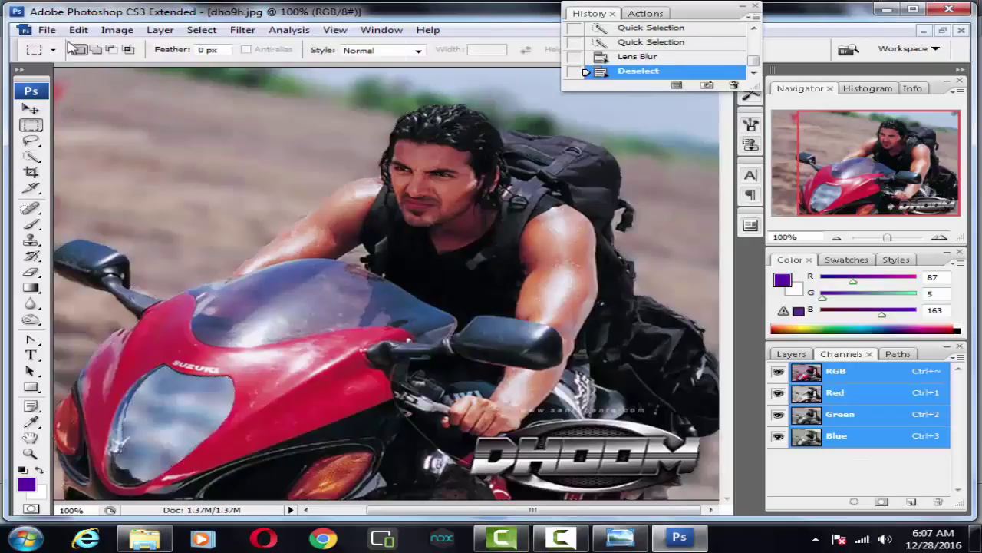
{"action": "left_click", "coordinate": [47, 29]}
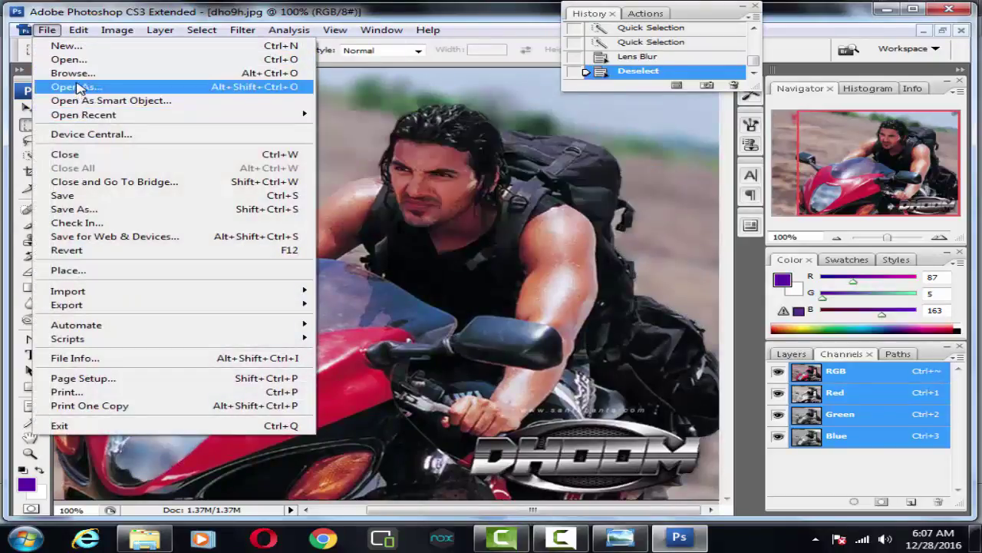
{"action": "left_click", "coordinate": [77, 209]}
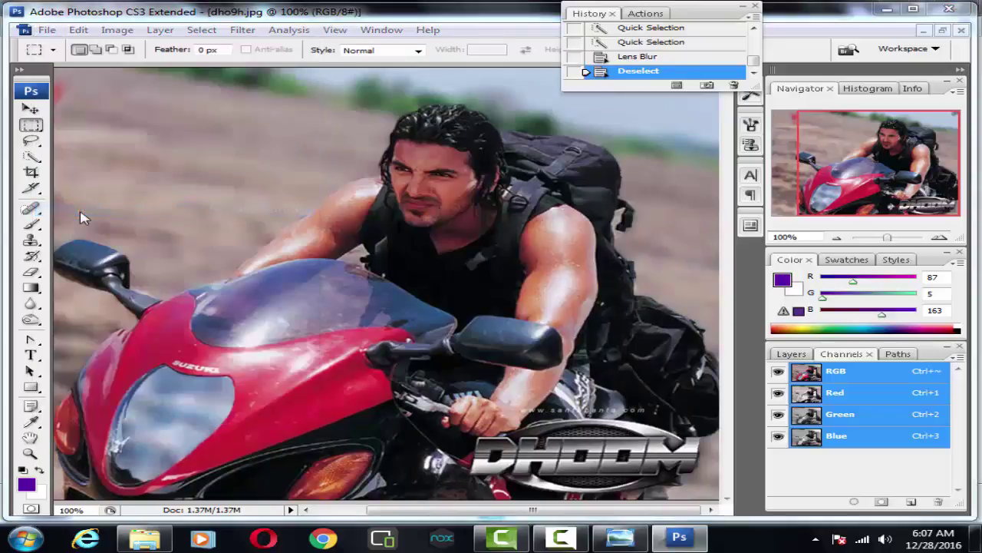
{"action": "left_click", "coordinate": [289, 128]}
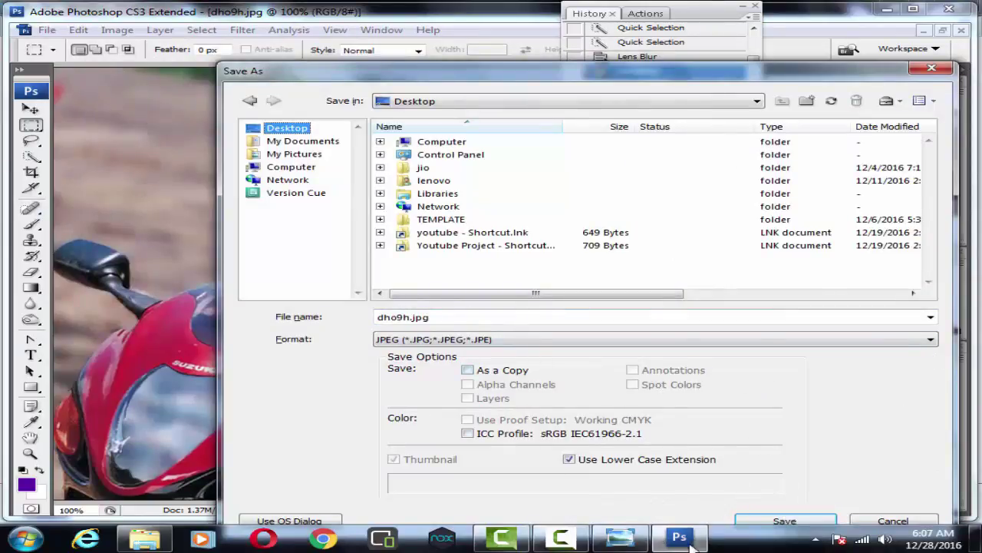
Save the photo as dho9h.jpg with JPEG Quality 12 (Maximum).
{"action": "left_click", "coordinate": [781, 522]}
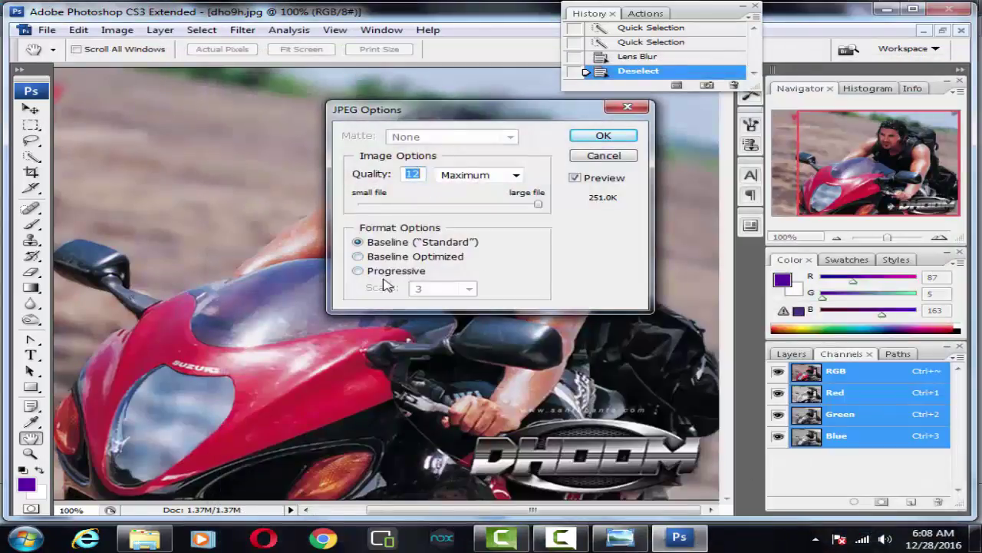
{"action": "left_click", "coordinate": [527, 206]}
{"action": "left_click", "coordinate": [591, 188]}
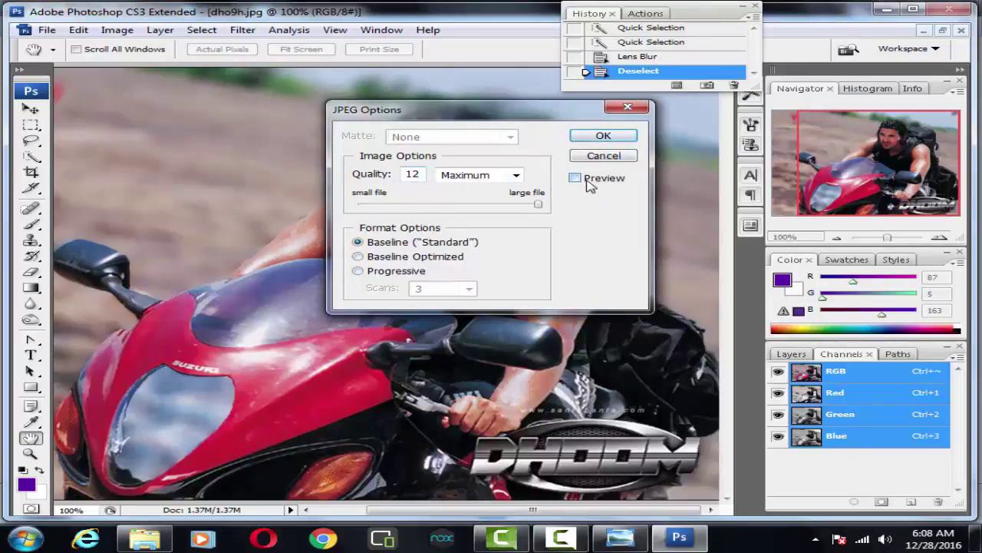
{"action": "left_click", "coordinate": [588, 181]}
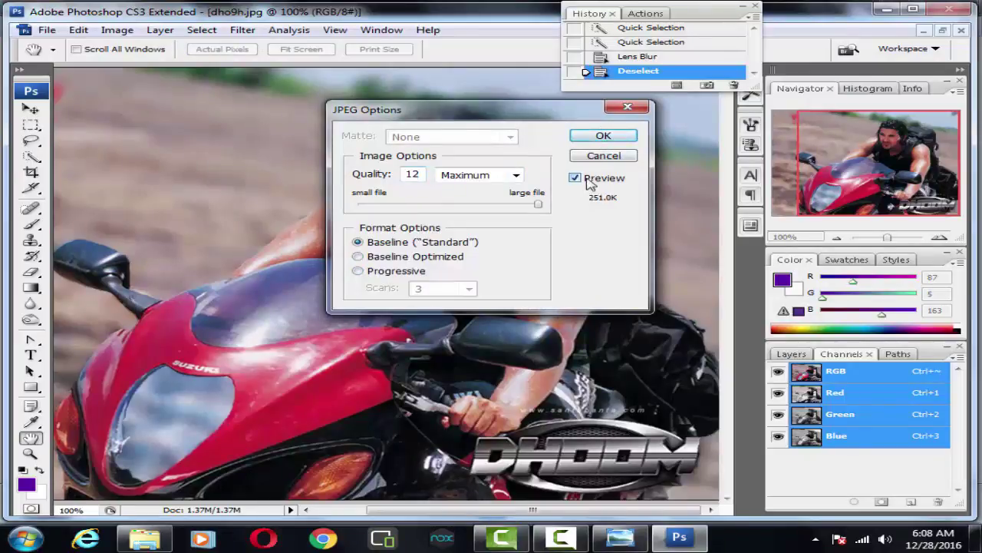
{"action": "left_click", "coordinate": [601, 137]}
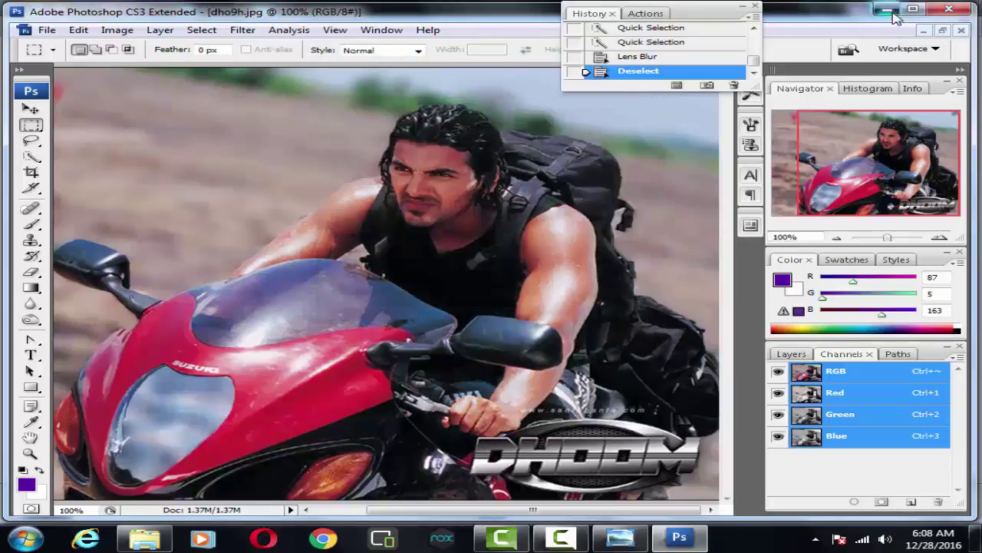
Open the blurred dho9h copy from the Desktop and compare it with the sharp original.
{"action": "left_click", "coordinate": [896, 10]}
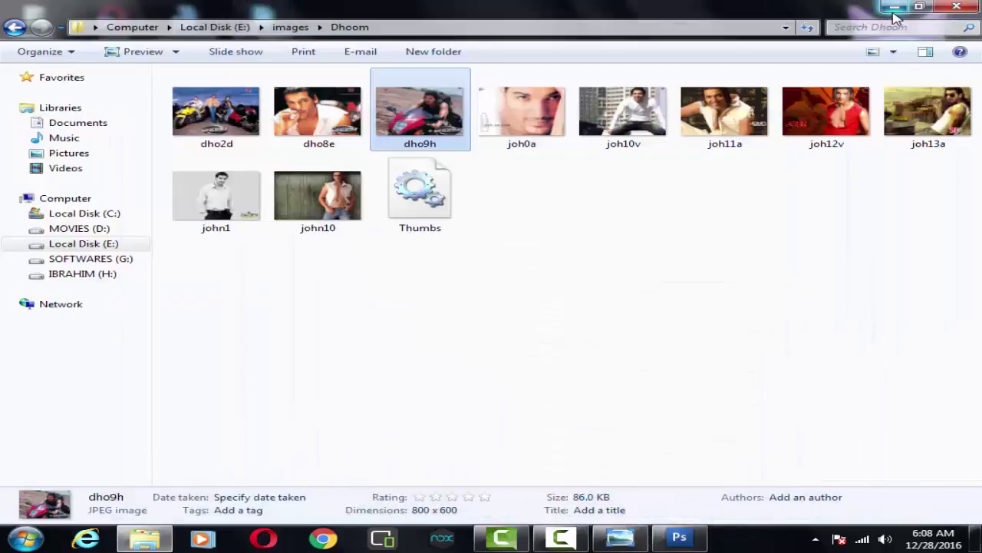
{"action": "left_click", "coordinate": [895, 8]}
{"action": "double_click", "coordinate": [260, 219]}
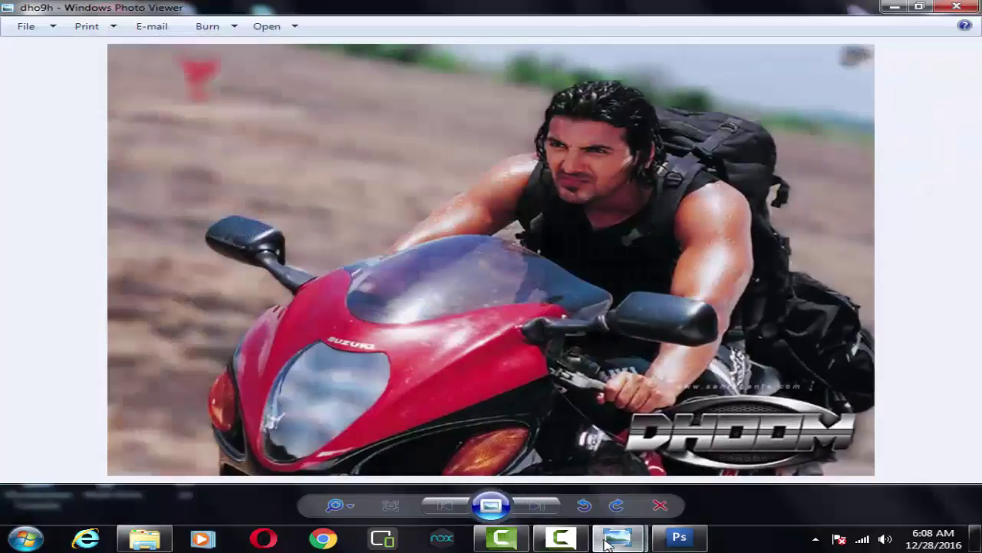
{"action": "mouse_move", "coordinate": [619, 537]}
{"action": "left_click", "coordinate": [540, 482]}
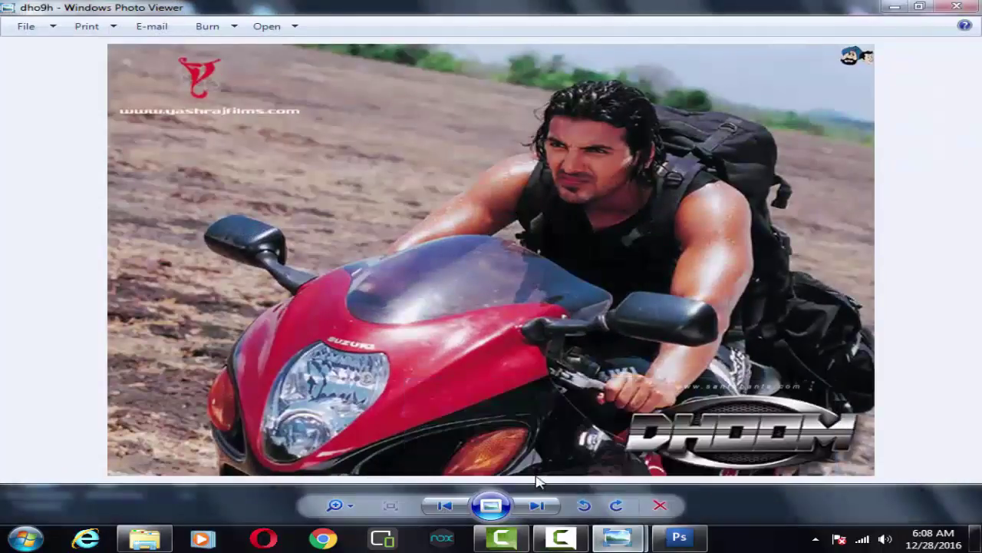
{"action": "key", "text": "Right"}
{"action": "key", "text": "Left"}
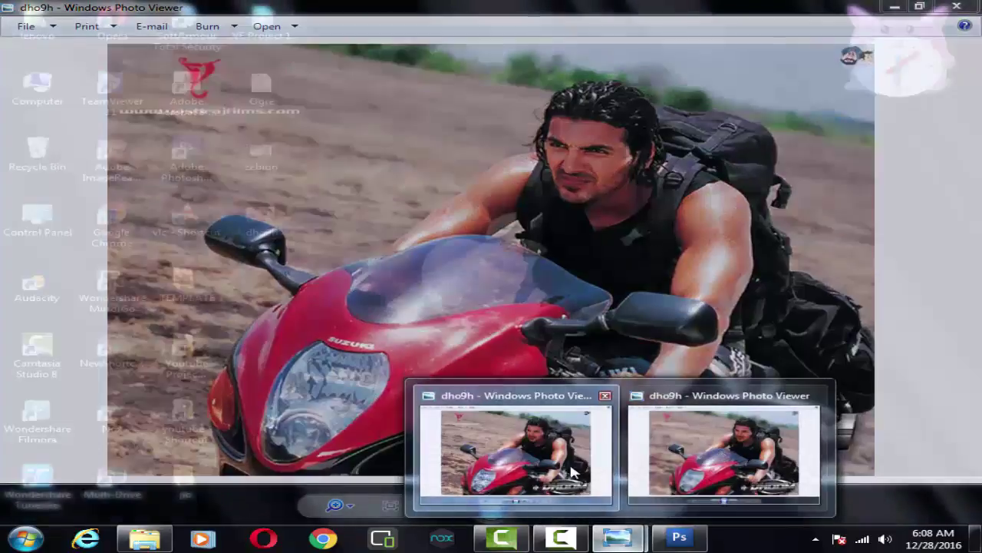
{"action": "mouse_move", "coordinate": [515, 453]}
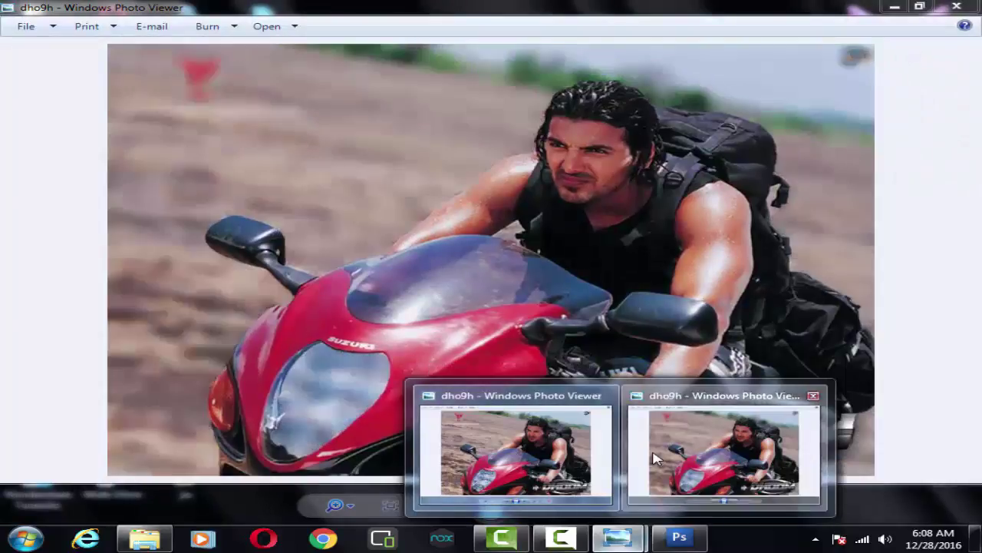
{"action": "left_click", "coordinate": [518, 459]}
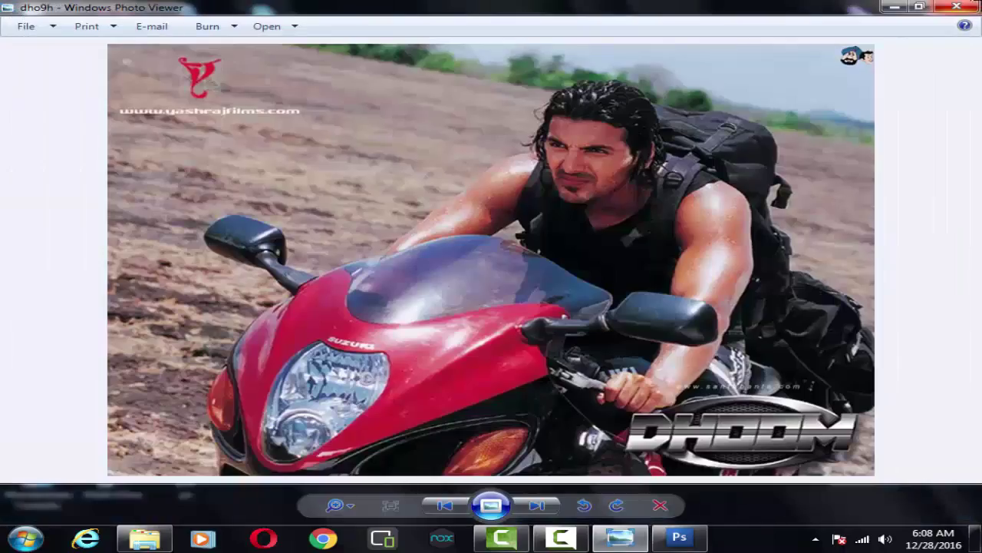
Close Windows Photo Viewer, leaving only the desktop visible.
{"action": "left_click", "coordinate": [958, 7]}
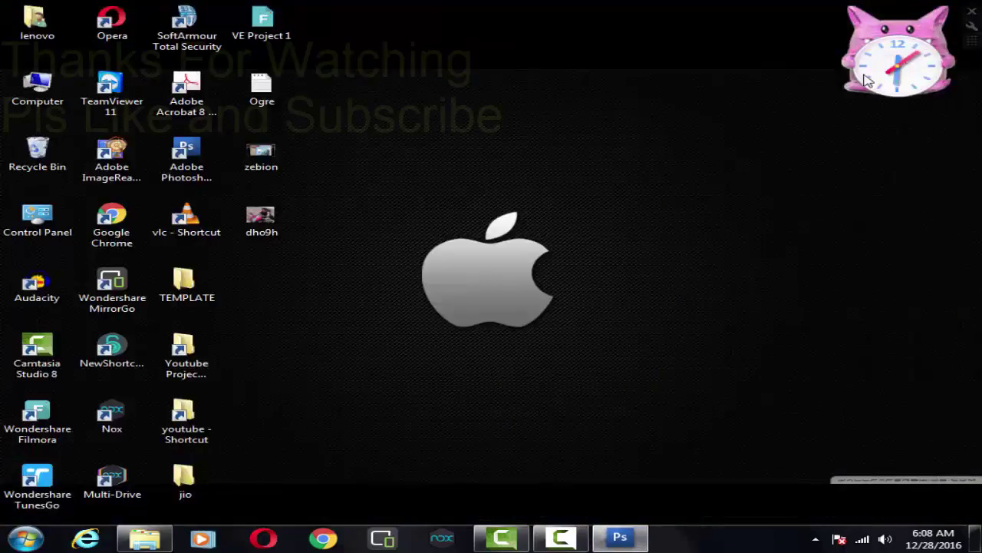